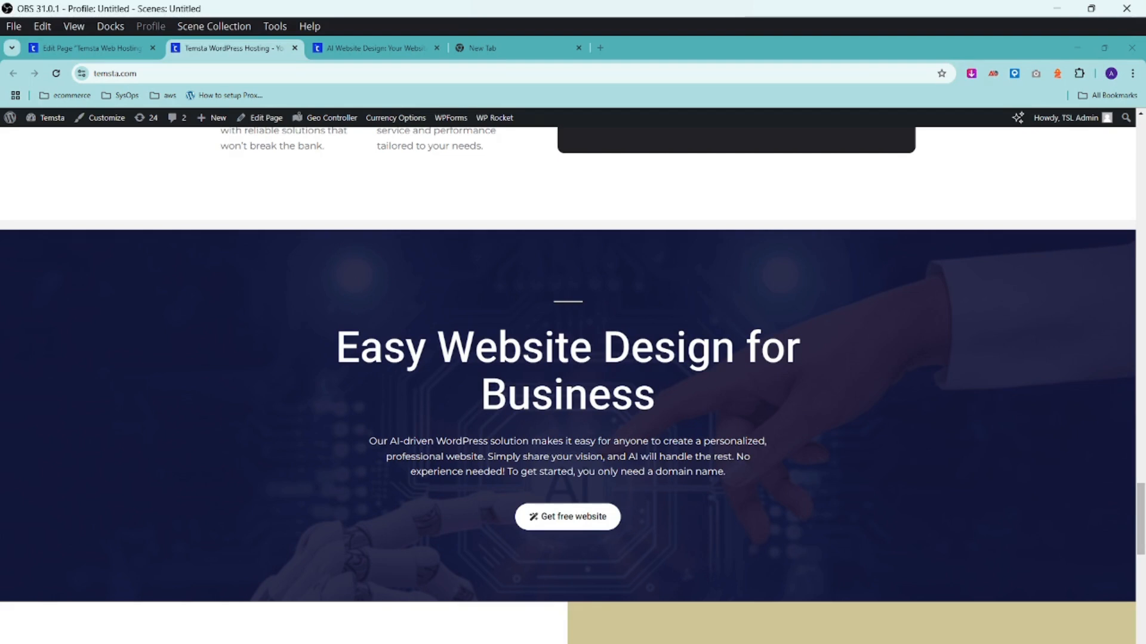
# Open Temsta's AI website design page from the 'Get free website' button.
pyautogui.click(580, 521)
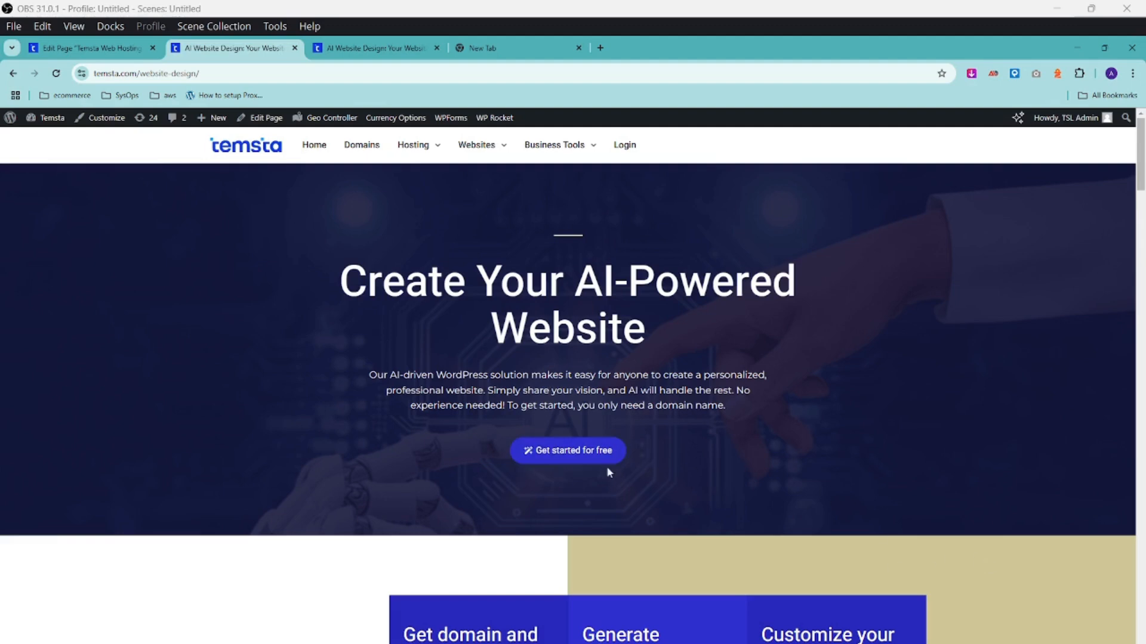
# Start the free AI hosting order and enter edelstack as an existing domain.
pyautogui.click(558, 453)
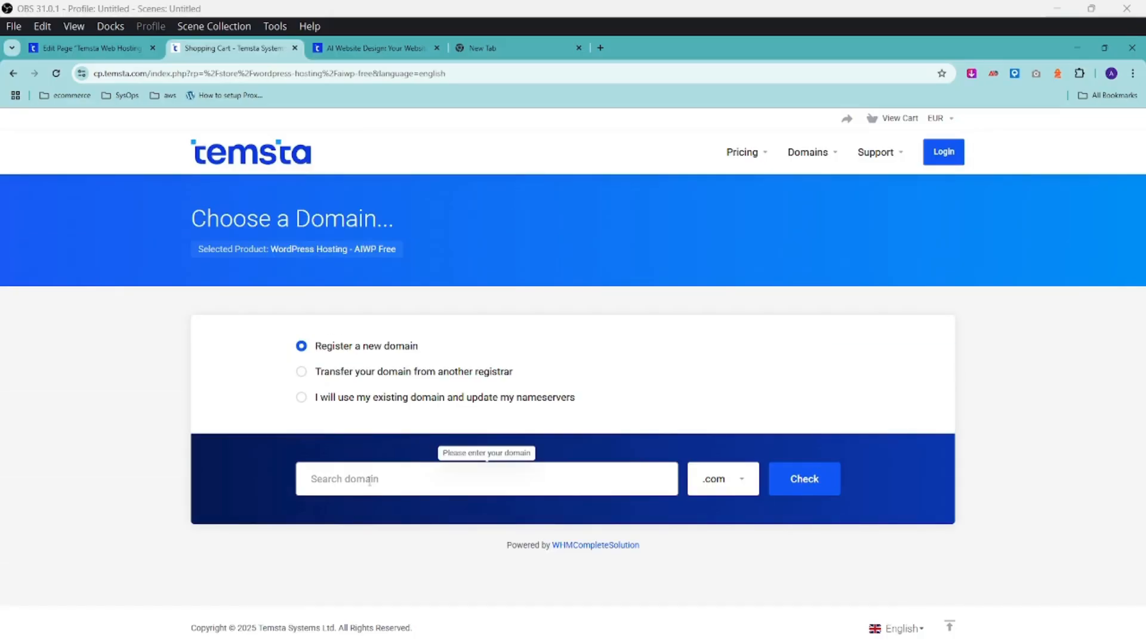
pyautogui.click(453, 400)
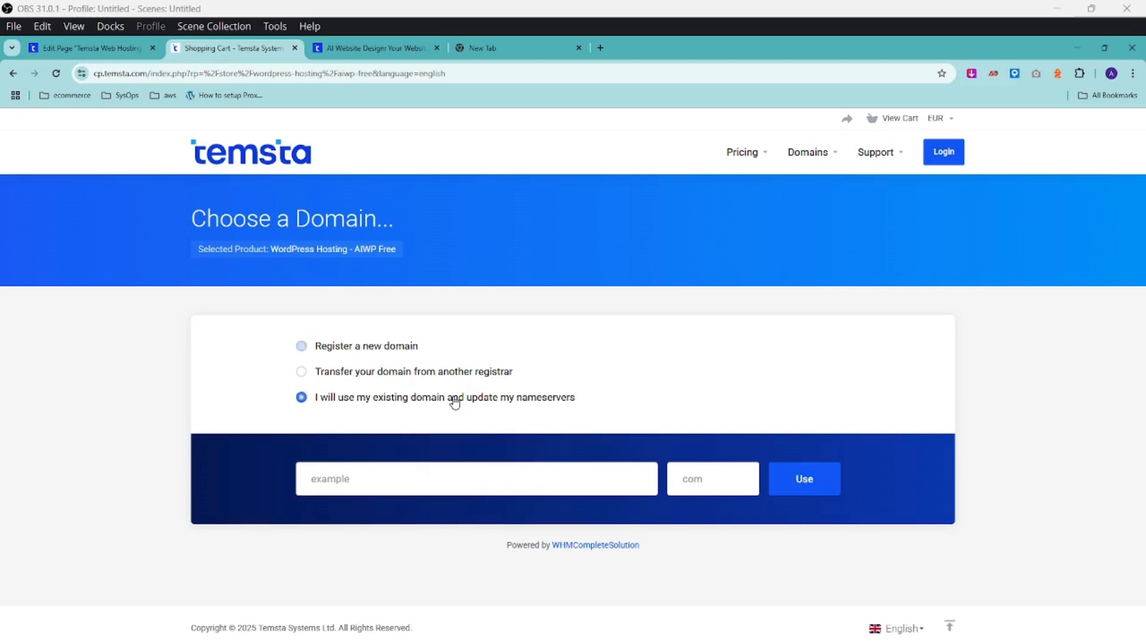
pyautogui.click(336, 481)
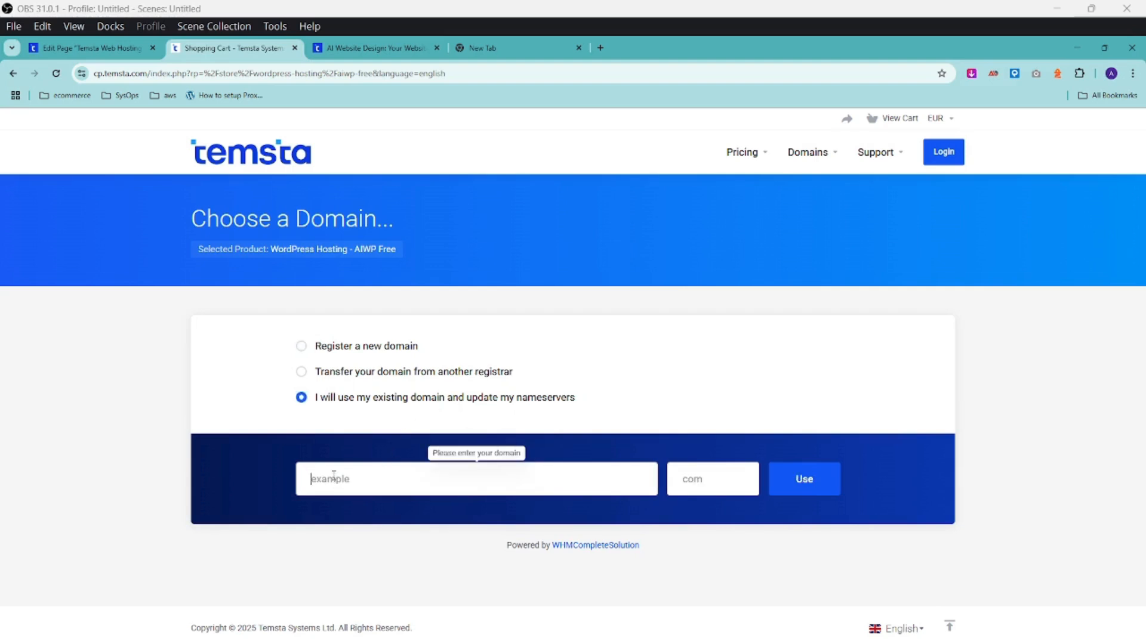
pyautogui.write('edelstack')
# Check whether the new domain mynewdomaineasy.com is available to register.
pyautogui.click(302, 351)
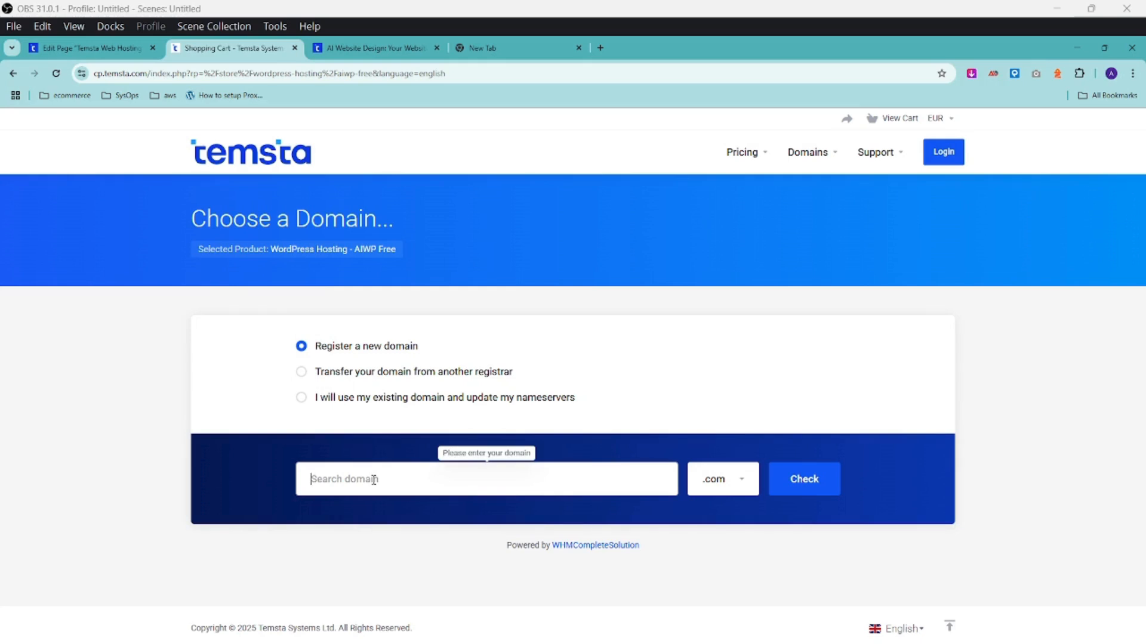
pyautogui.write('mynewdomain')
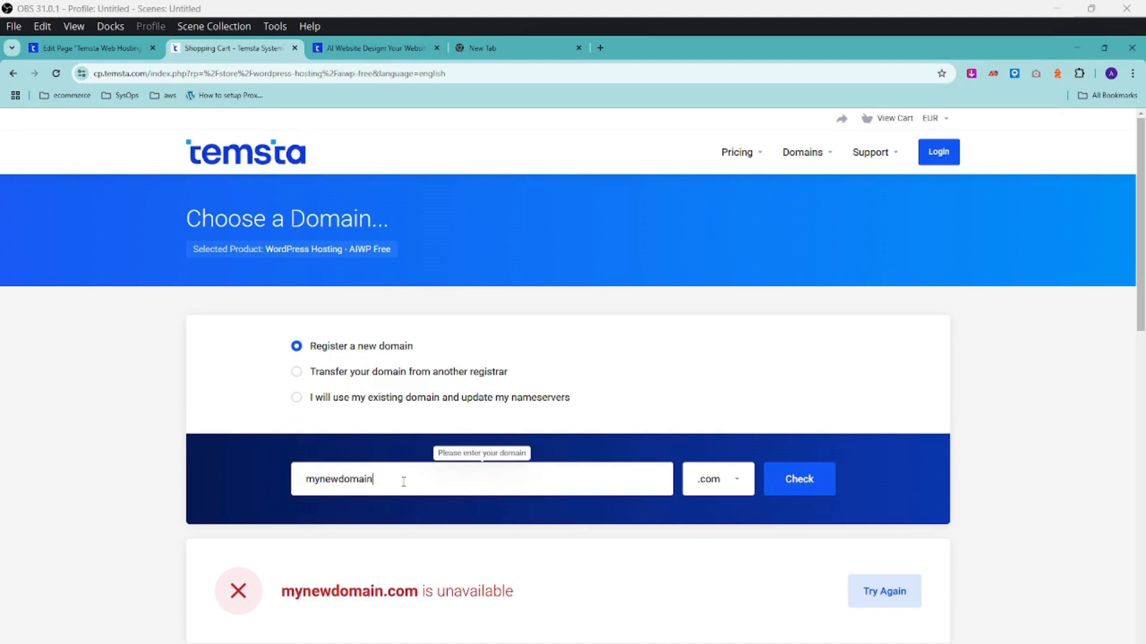
pyautogui.write('easy')
pyautogui.click(820, 485)
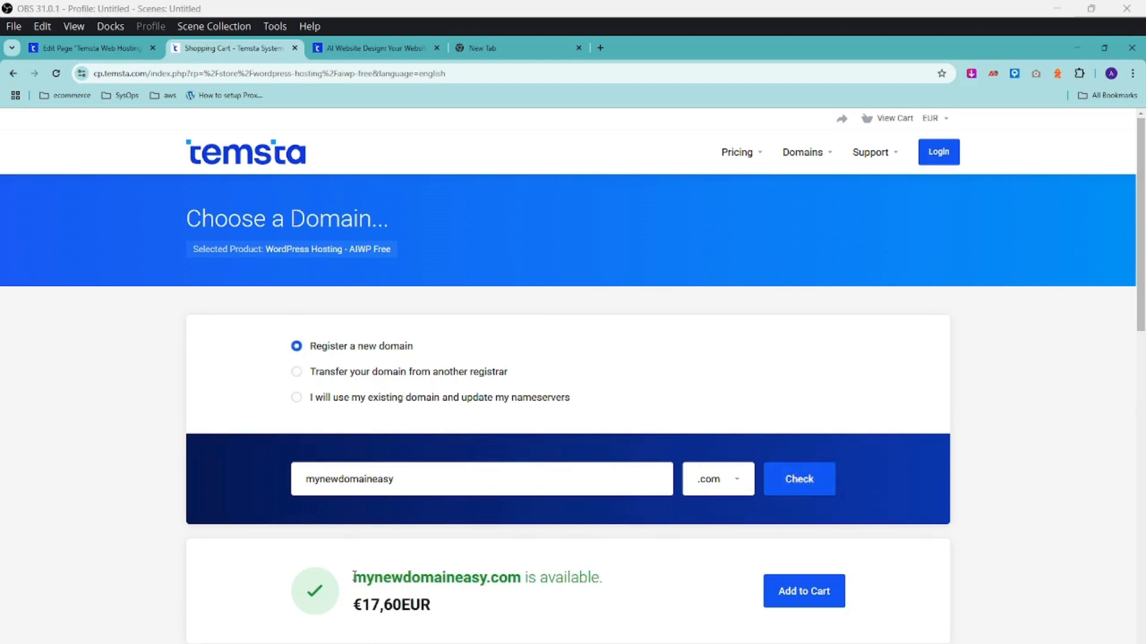
pyautogui.moveTo(354, 577); pyautogui.dragTo(613, 583)
# Switch back to the existing domain and confirm edelstack.com for the order.
pyautogui.click(296, 399)
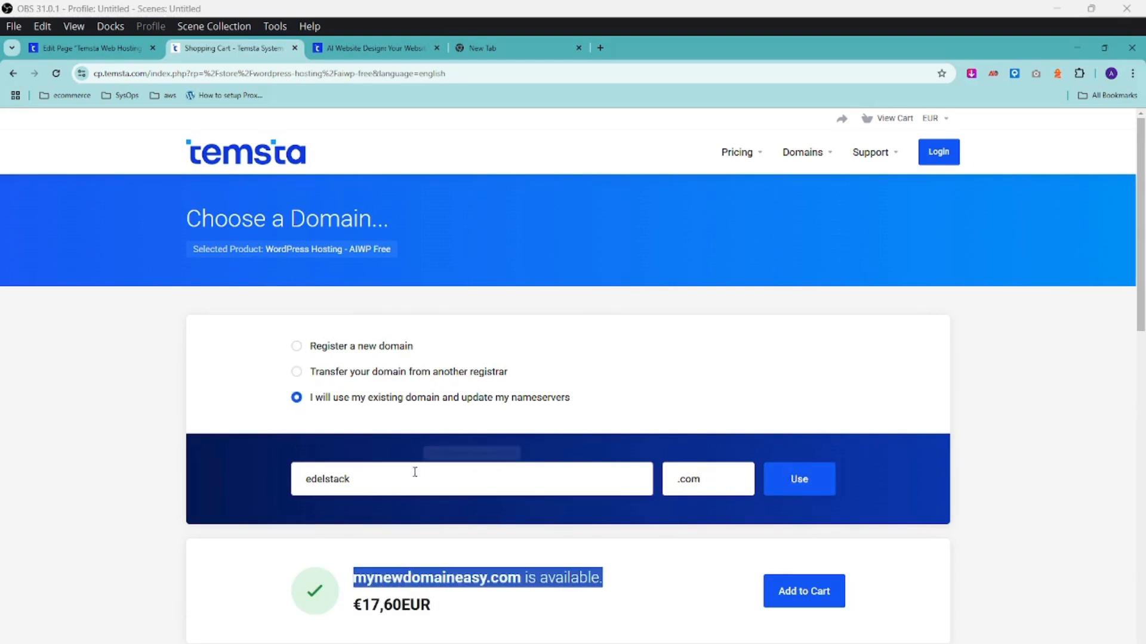
pyautogui.click(387, 487)
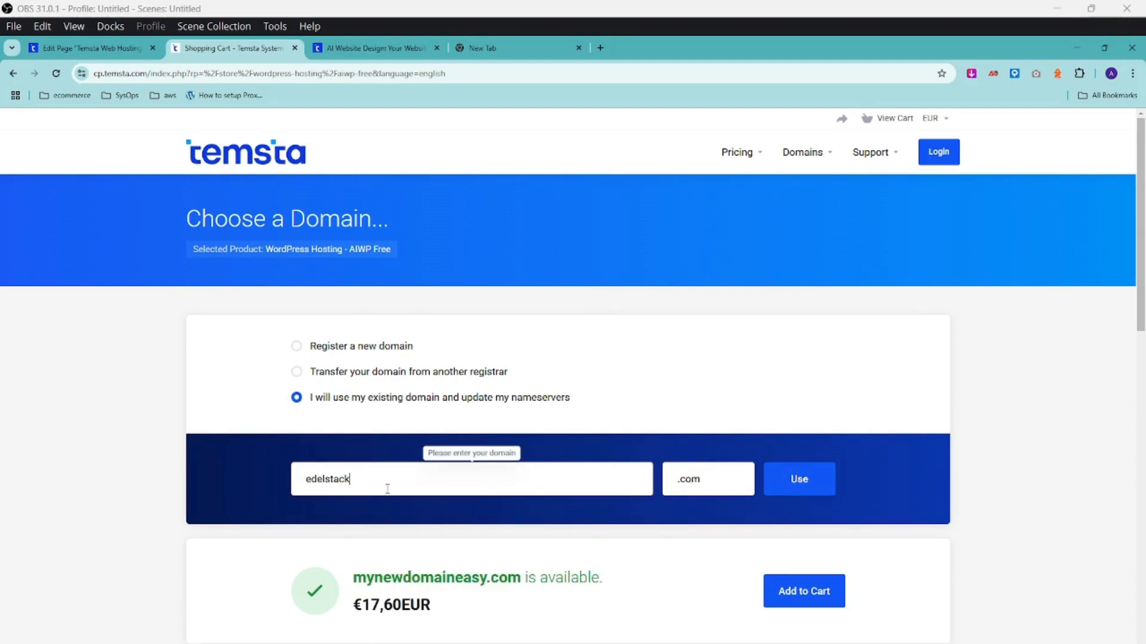
pyautogui.click(799, 479)
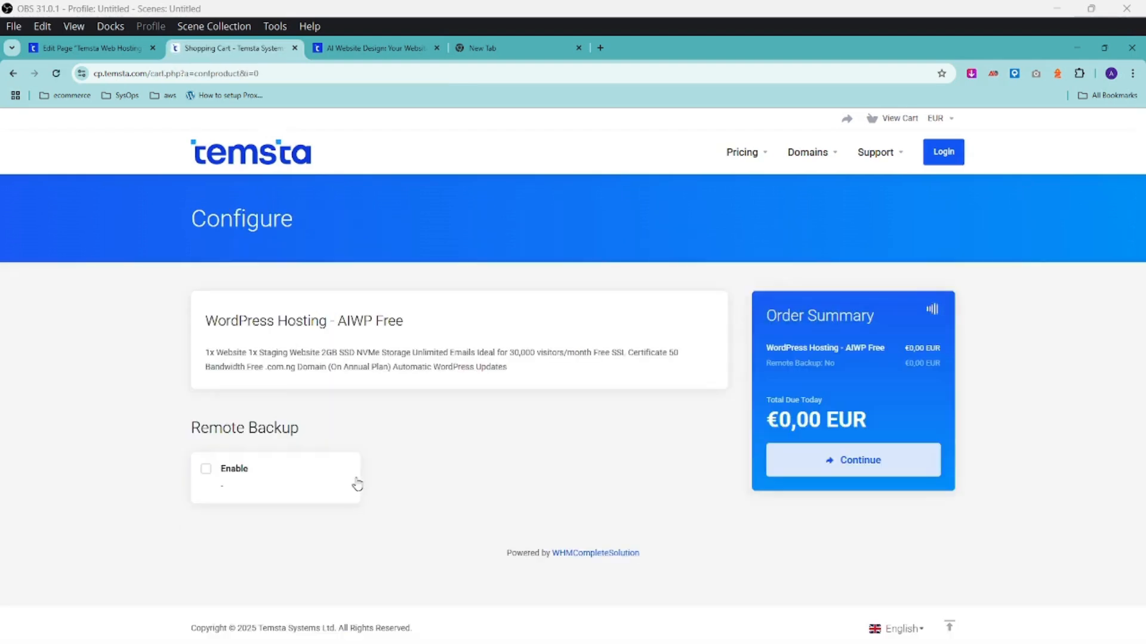
# Proceed to checkout and remove the FIRSTORDER promotion code.
pyautogui.click(877, 469)
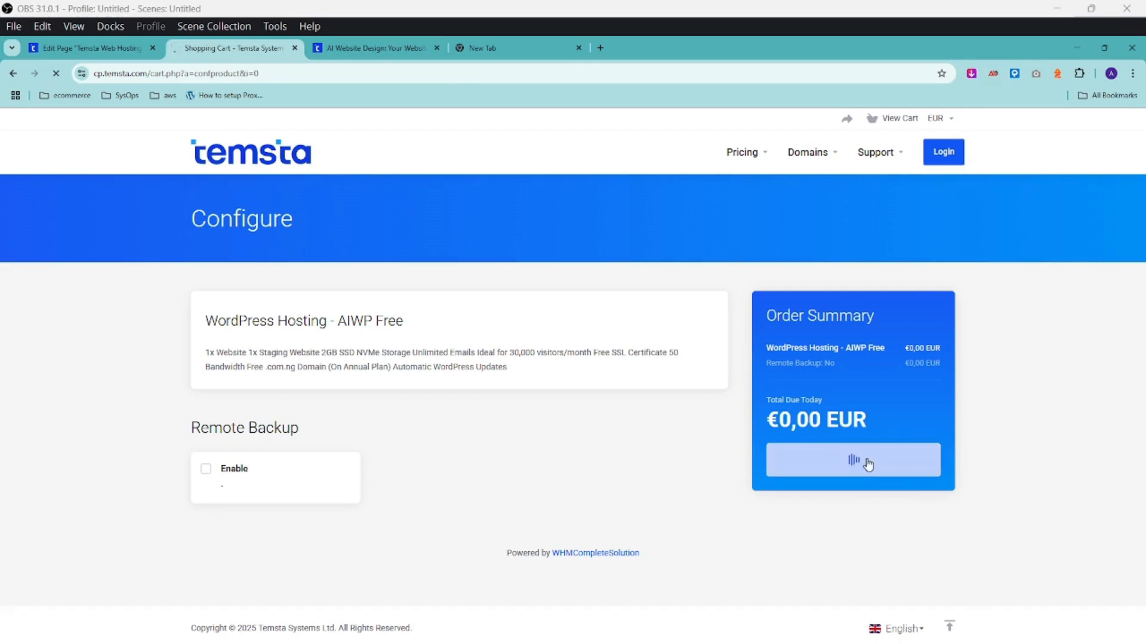
pyautogui.scroll(3, 317, 292)
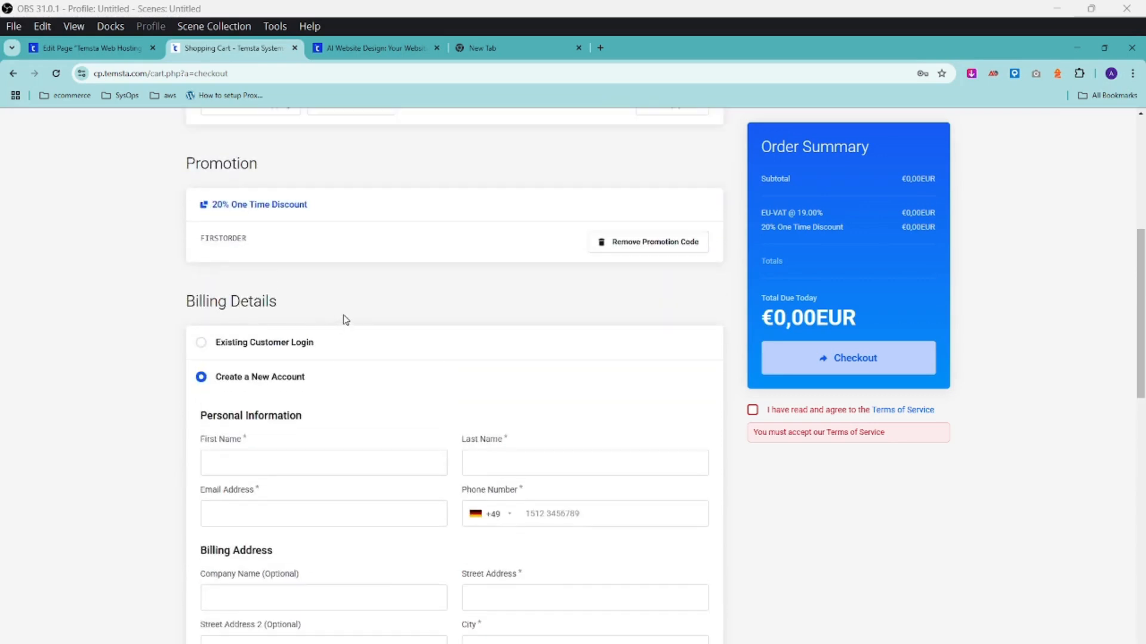
pyautogui.click(640, 248)
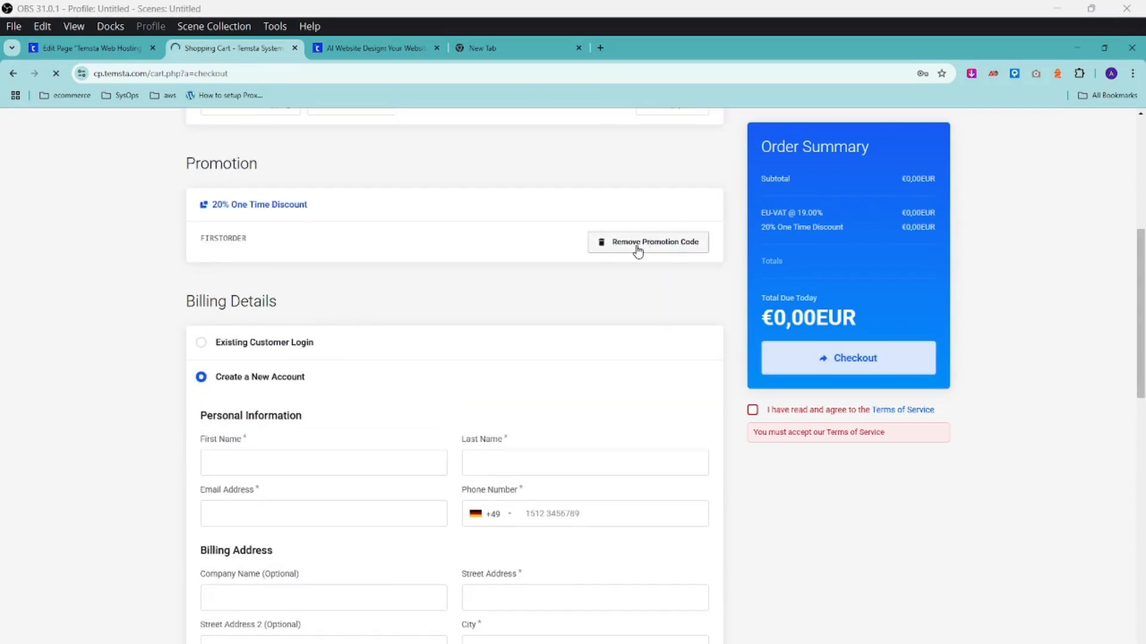
pyautogui.scroll(-5, 430, 303)
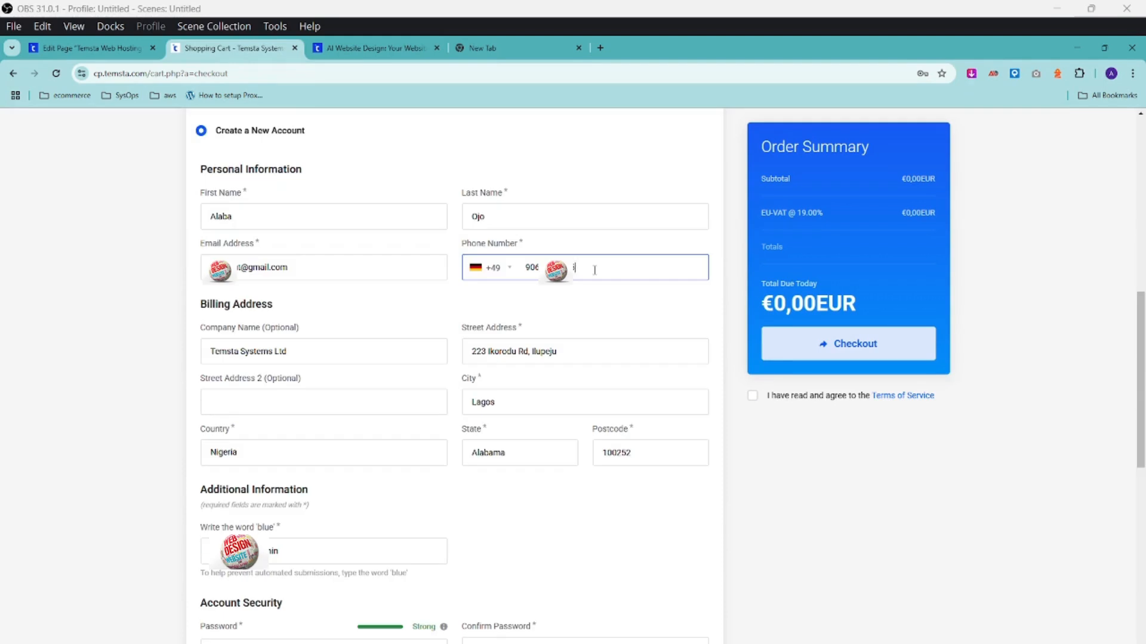
# Edit the new account's email address and phone number in the billing details.
pyautogui.click(240, 270)
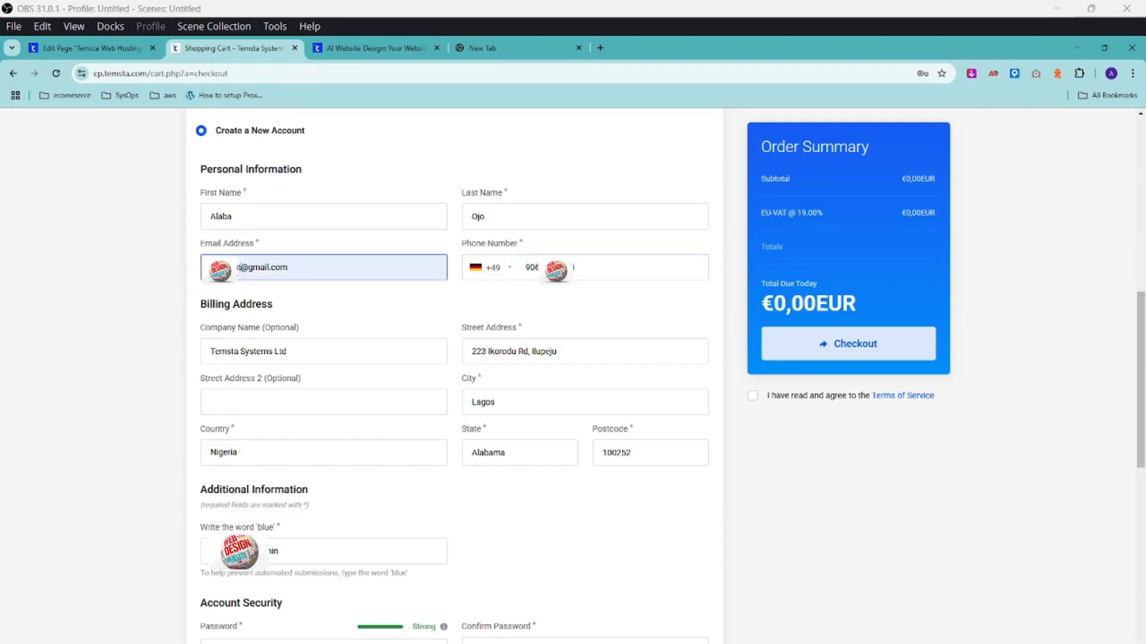
pyautogui.moveTo(240, 270); pyautogui.dragTo(148, 273)
pyautogui.click(595, 269)
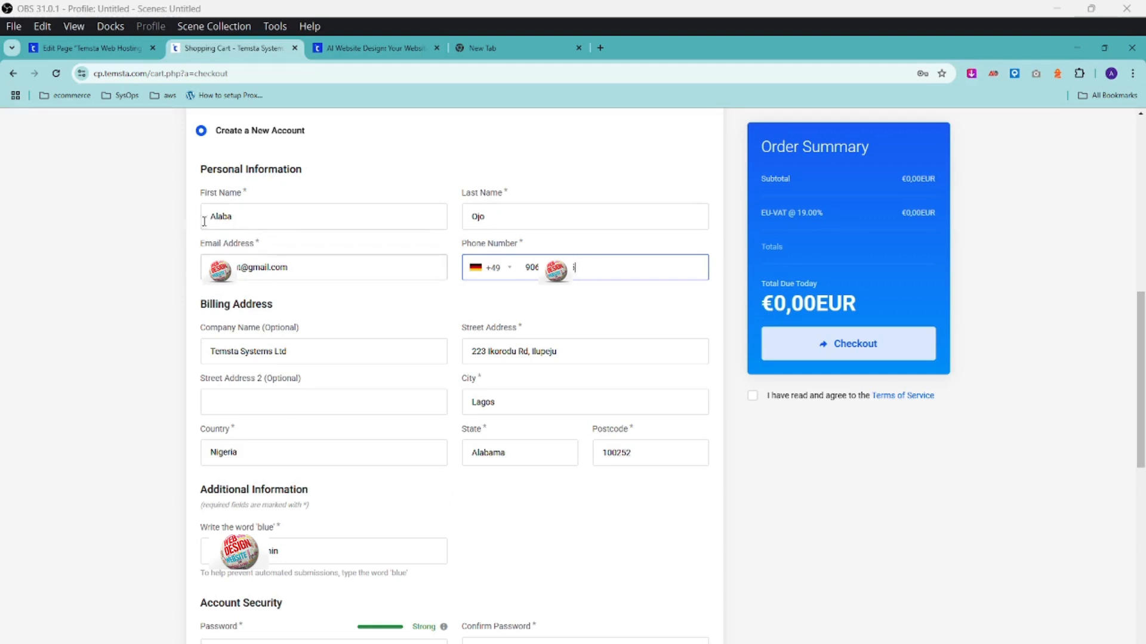
pyautogui.moveTo(240, 270); pyautogui.dragTo(150, 277)
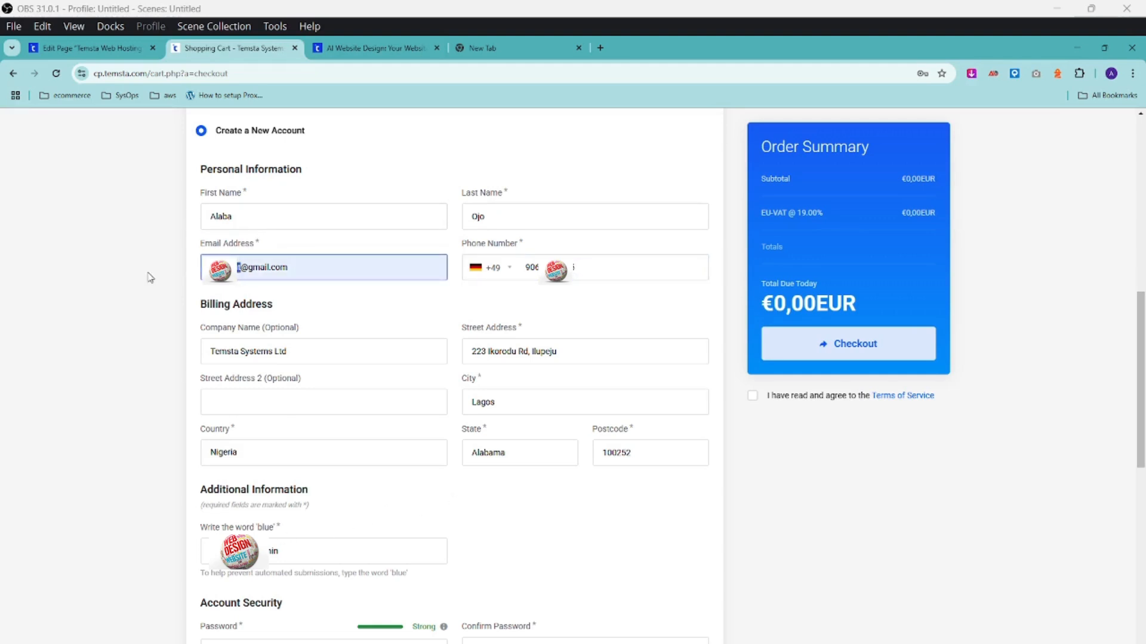
pyautogui.click(595, 270)
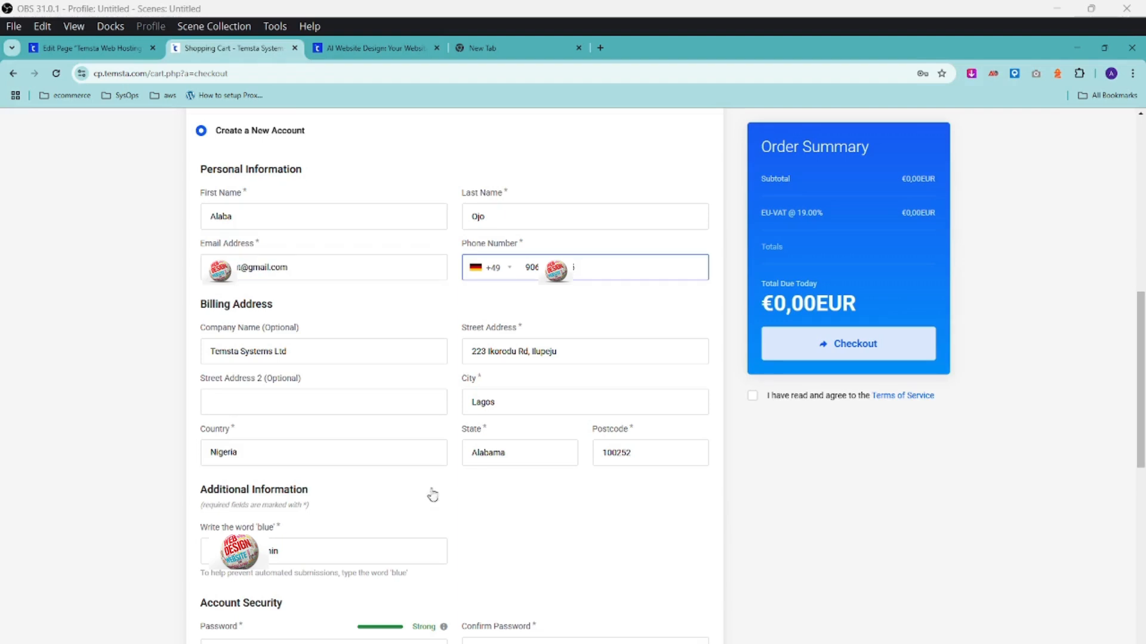
pyautogui.moveTo(241, 269); pyautogui.dragTo(150, 277)
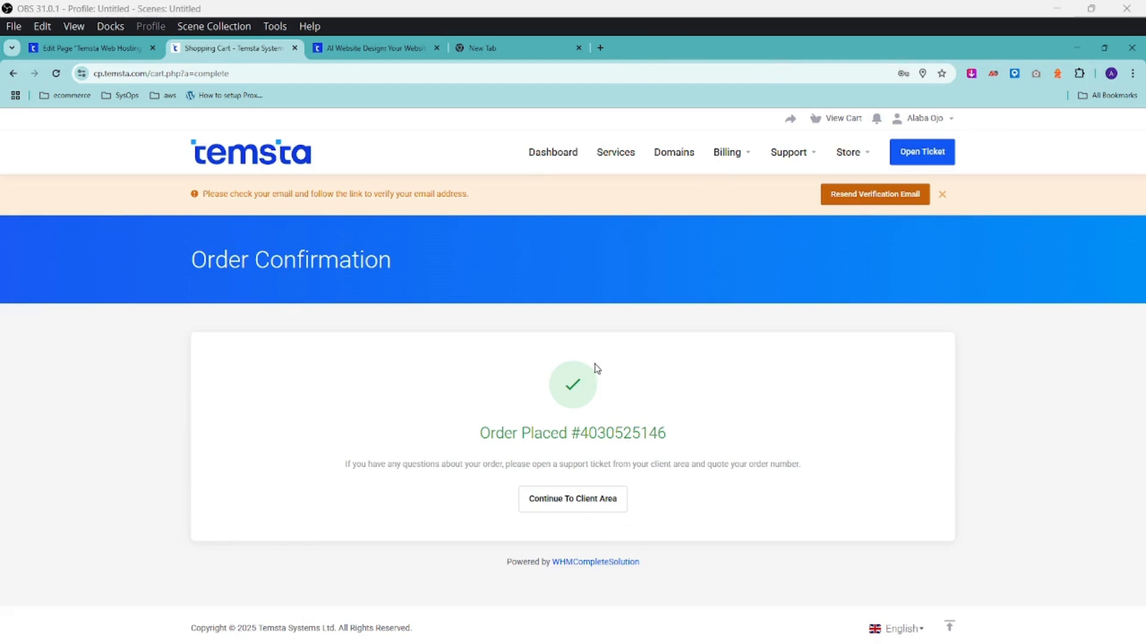
# Leave the order confirmation and go to the client area dashboard.
pyautogui.moveTo(481, 433); pyautogui.dragTo(688, 438)
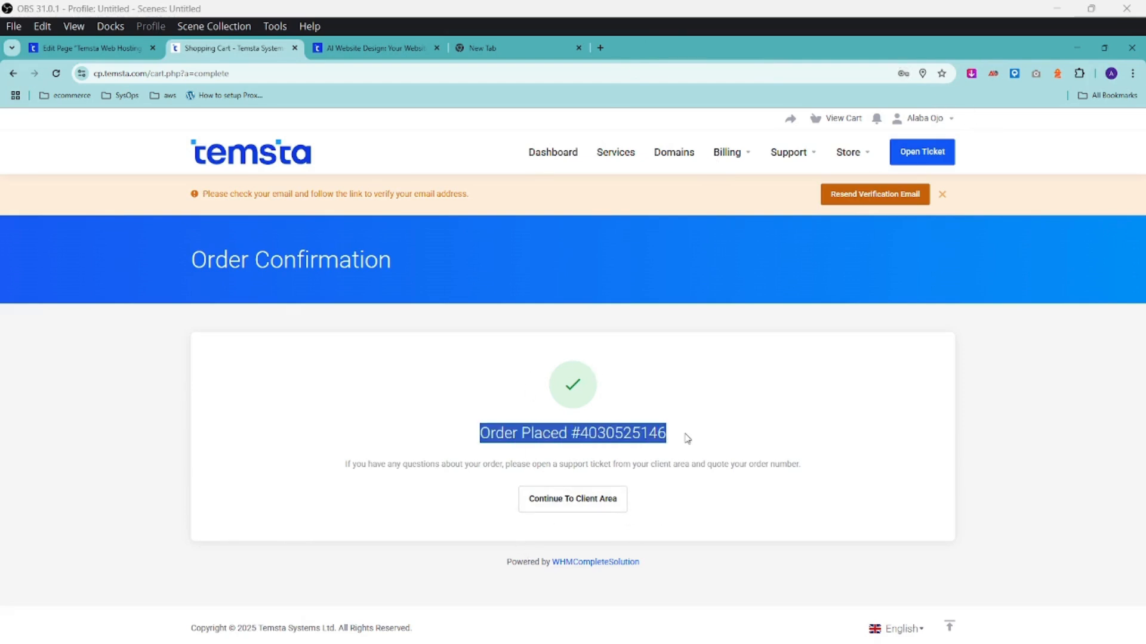
pyautogui.click(688, 439)
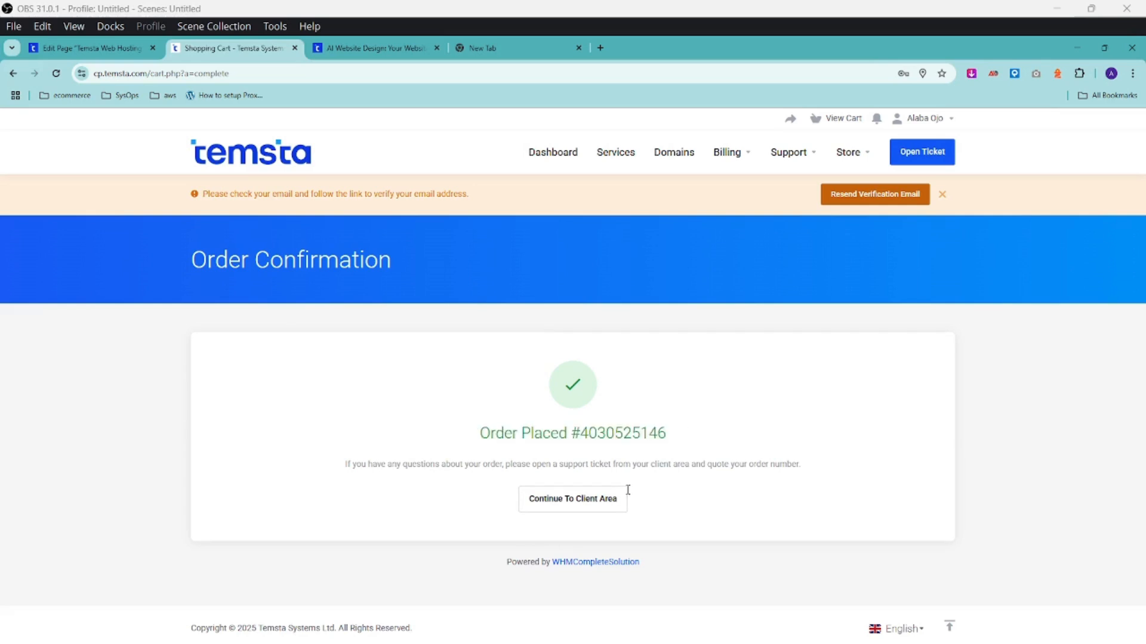
pyautogui.click(571, 499)
pyautogui.scroll(-1, 472, 425)
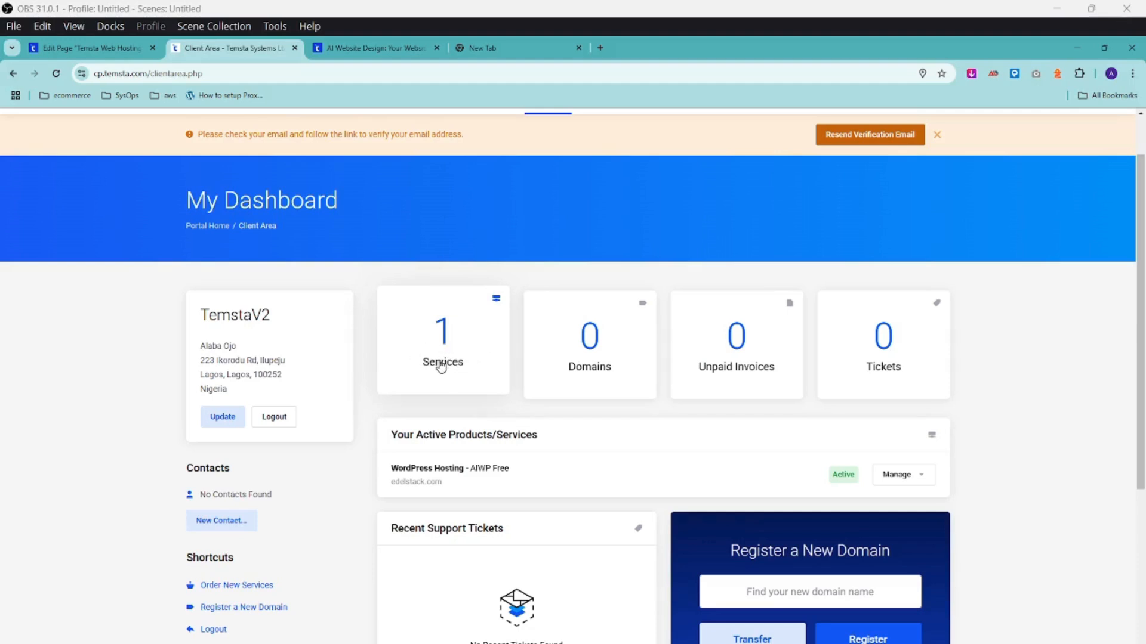
pyautogui.scroll(1, 442, 370)
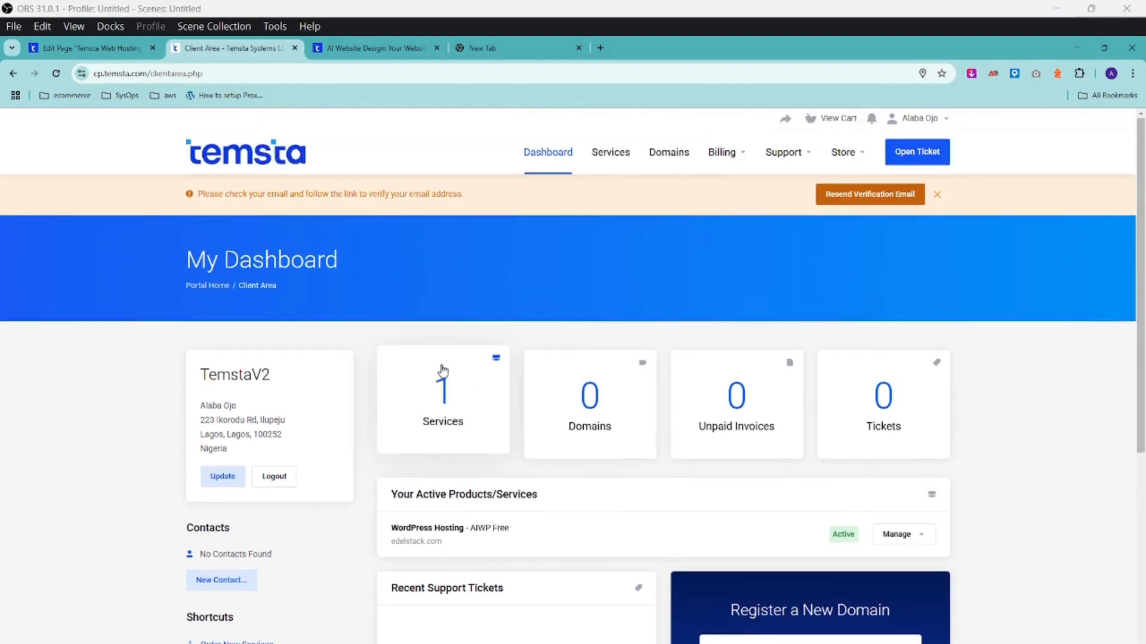
# Open the WordPress Hosting service from Services and log in to its Plesk panel.
pyautogui.click(446, 398)
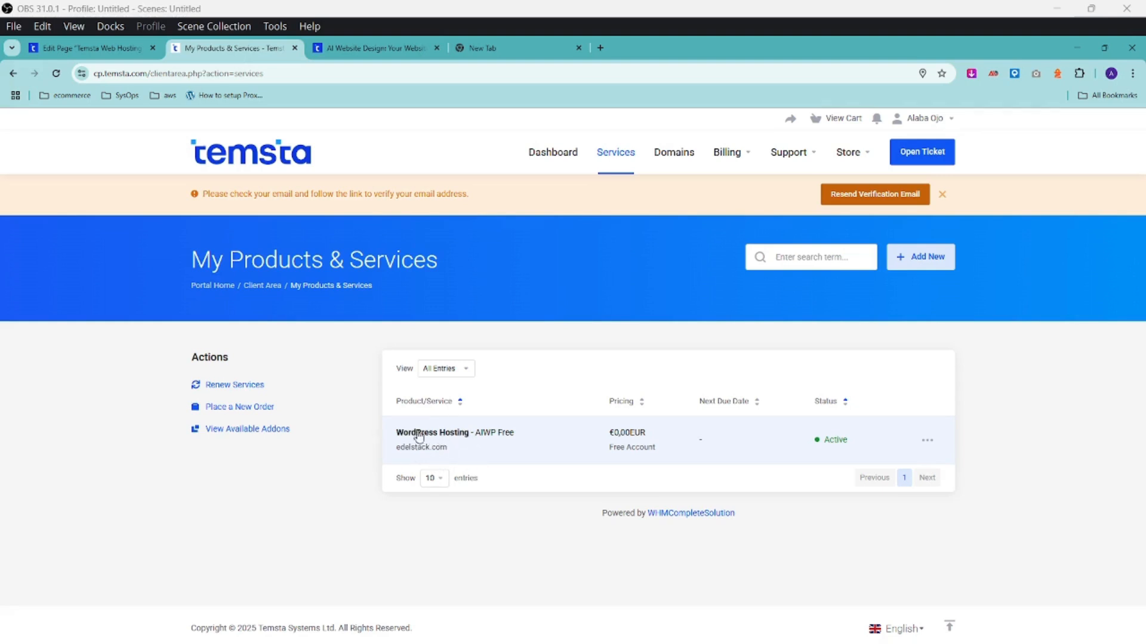
pyautogui.click(440, 436)
pyautogui.scroll(-1, 506, 351)
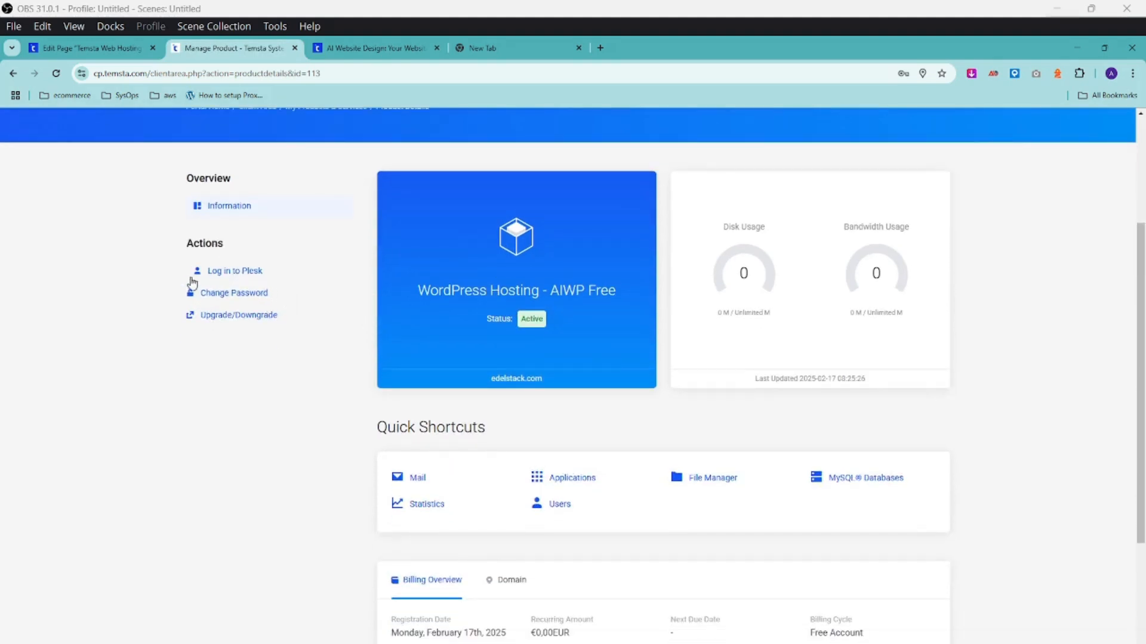
pyautogui.click(225, 271)
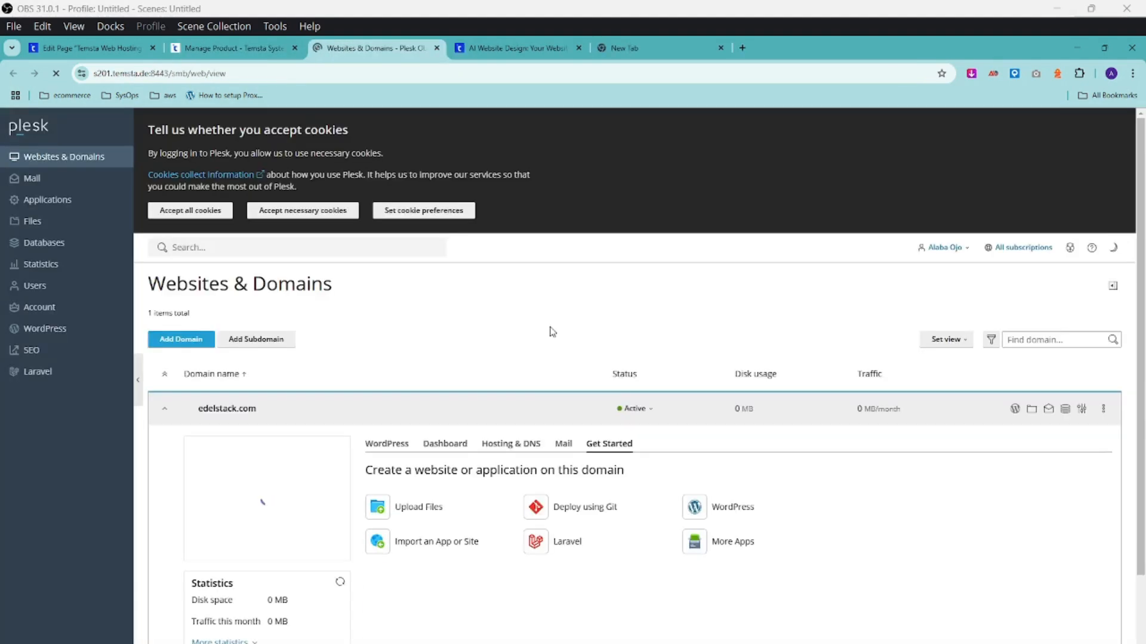
# Accept all cookies in Plesk and log in to the edelstack.com WordPress admin.
pyautogui.click(193, 212)
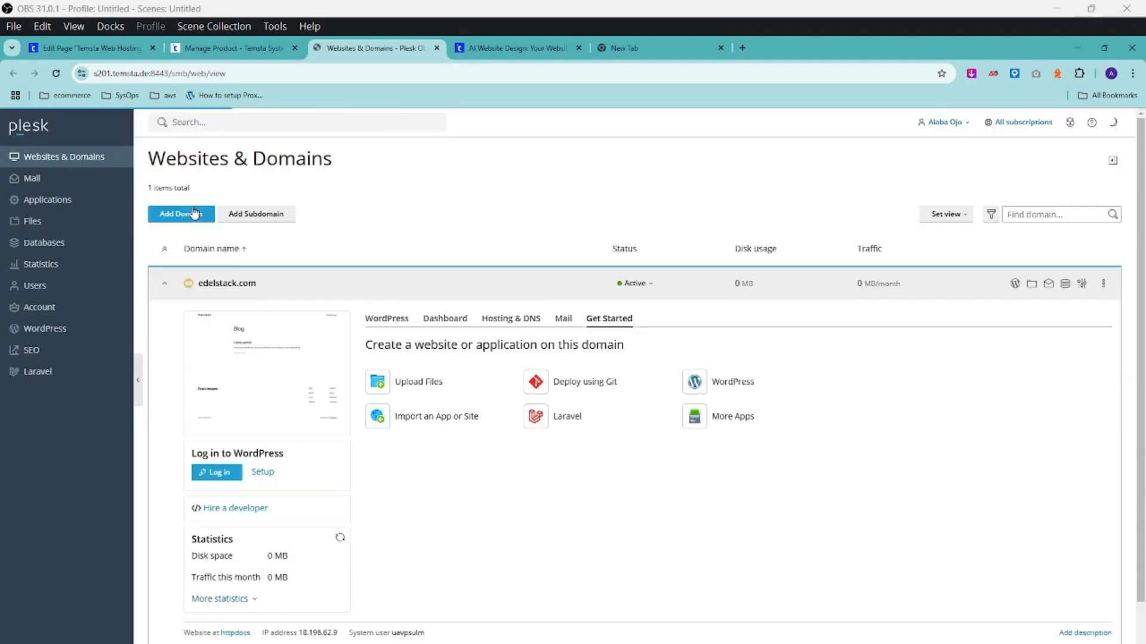
pyautogui.scroll(-1, 322, 273)
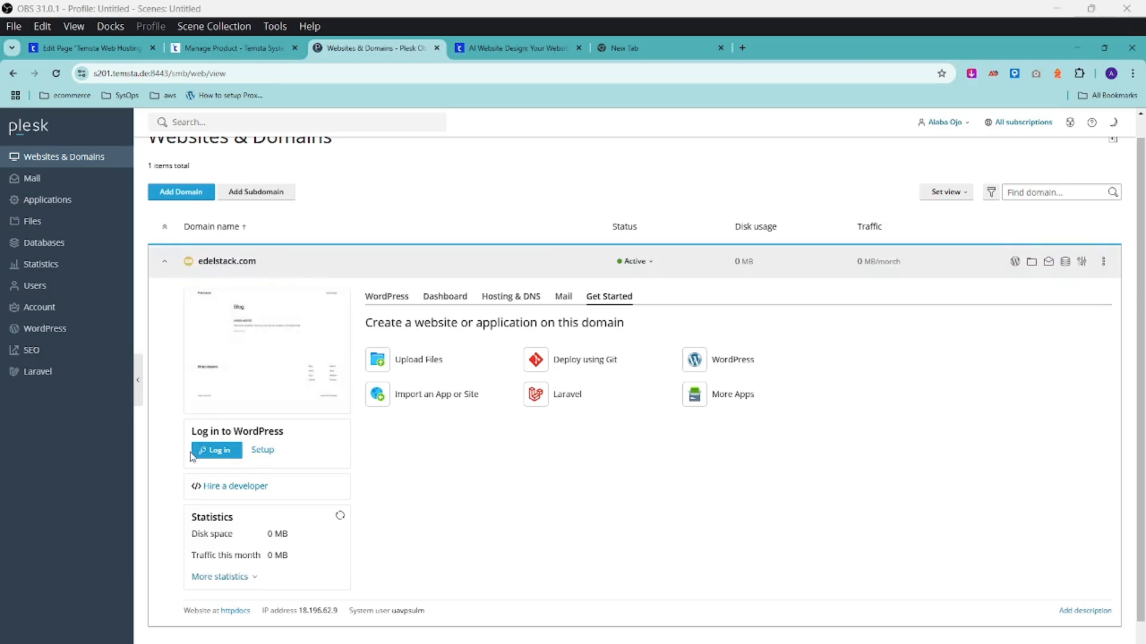
pyautogui.click(218, 450)
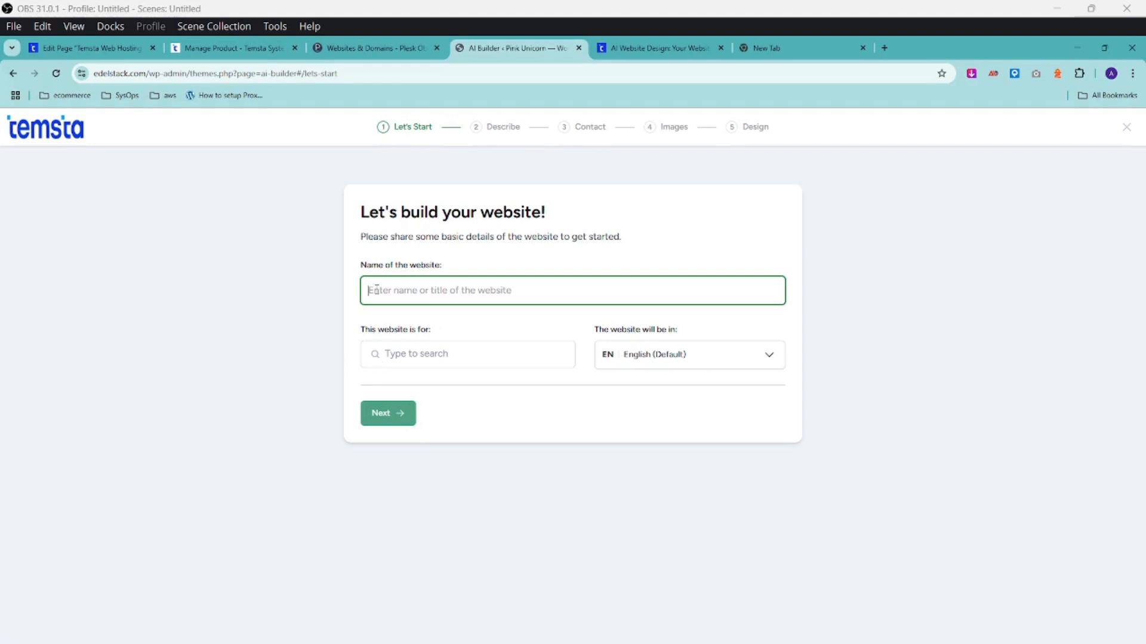
# Name the site 'Aboki Dental Care' and set its category to Dental care, replacing Cosmetic Dentists.
pyautogui.write('Abc')
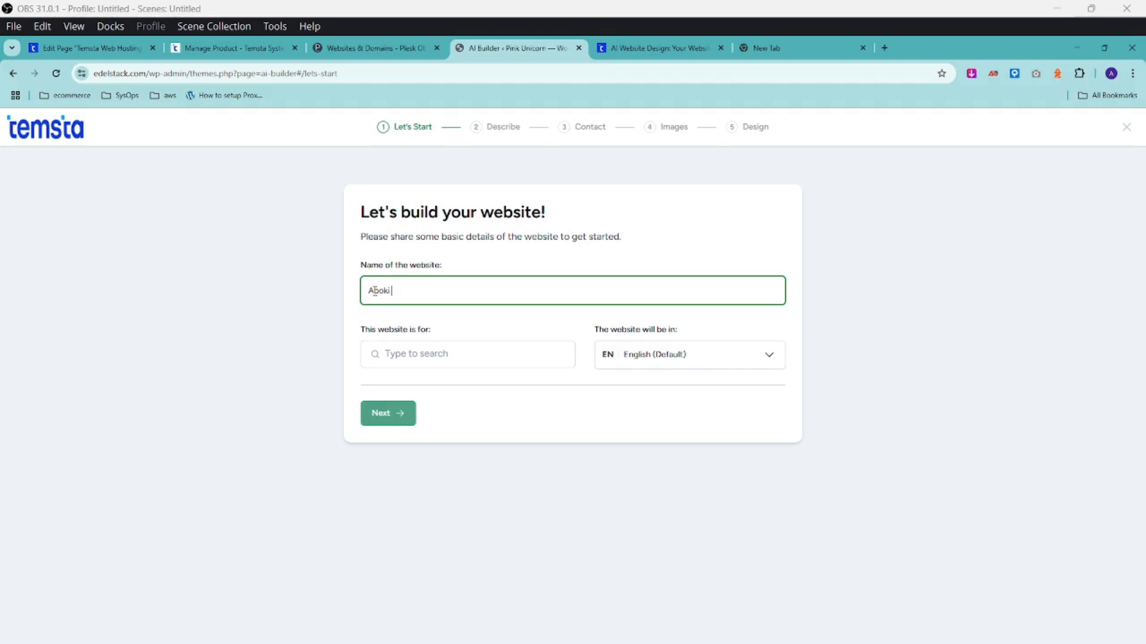
pyautogui.write('ki Dental Care')
pyautogui.click(423, 353)
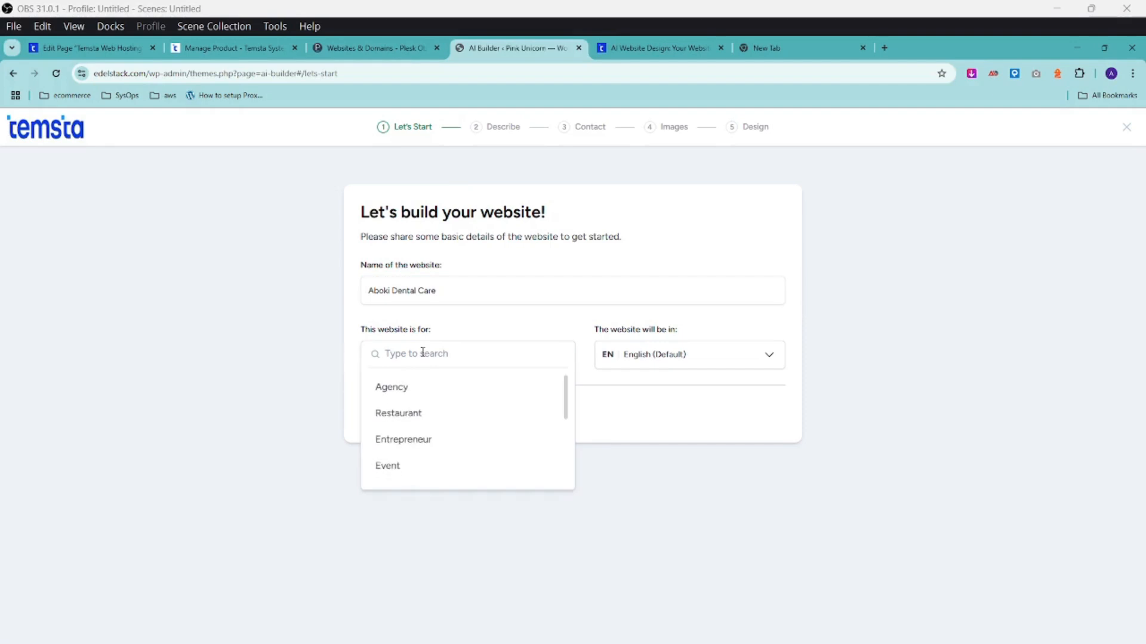
pyautogui.write('dentish')
pyautogui.scroll(-1, 437, 466)
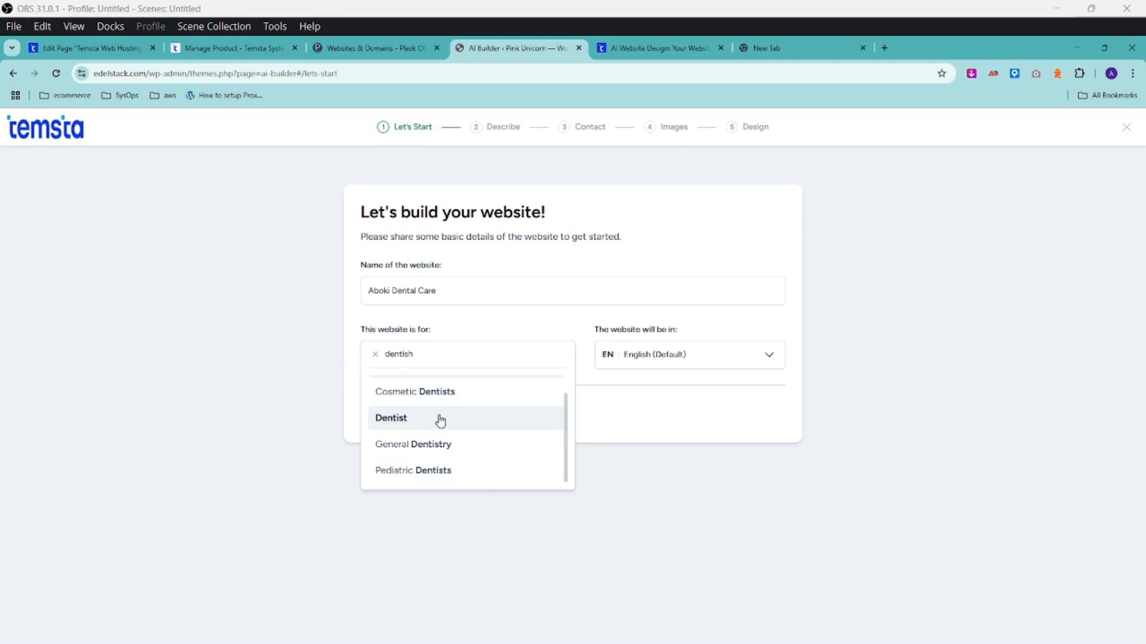
pyautogui.click(440, 394)
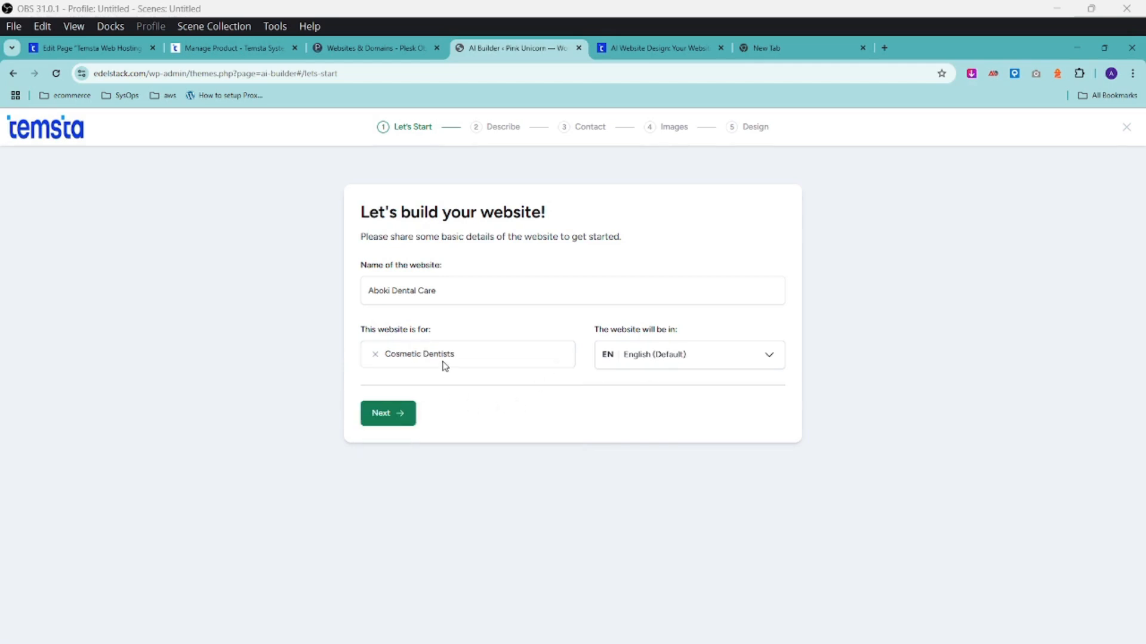
pyautogui.click(376, 356)
pyautogui.click(416, 357)
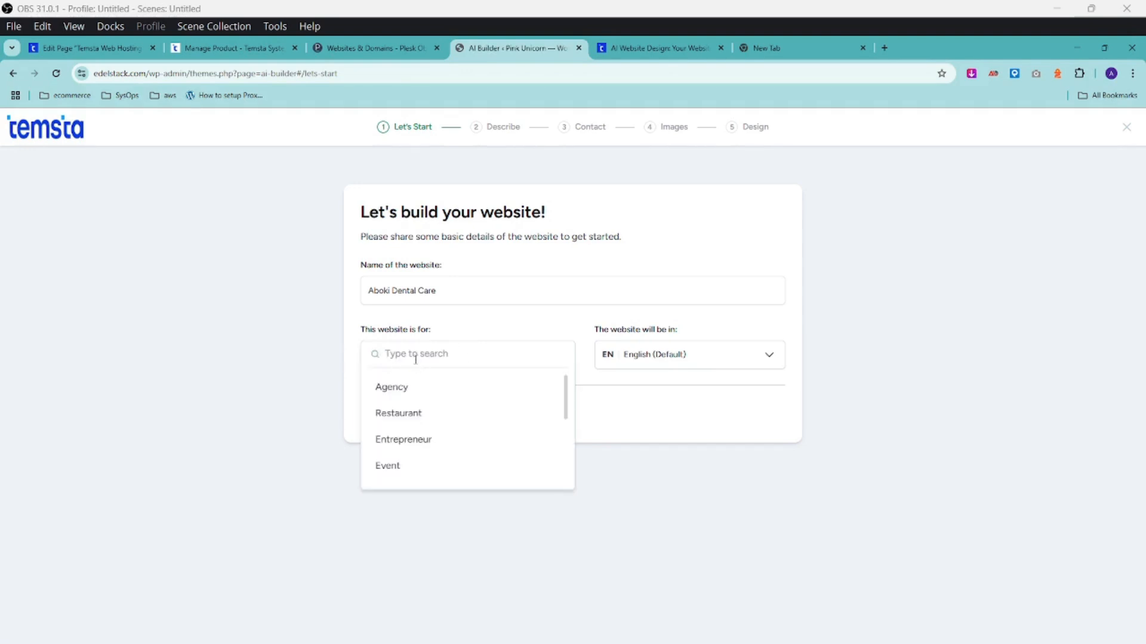
pyautogui.write('Denta')
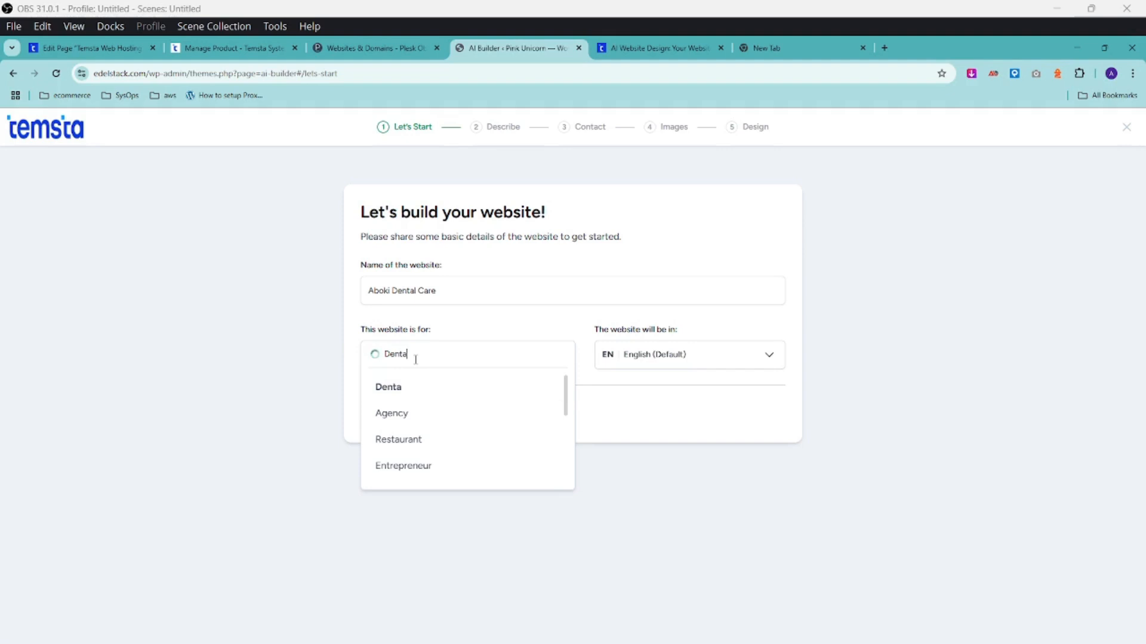
pyautogui.write('l Care')
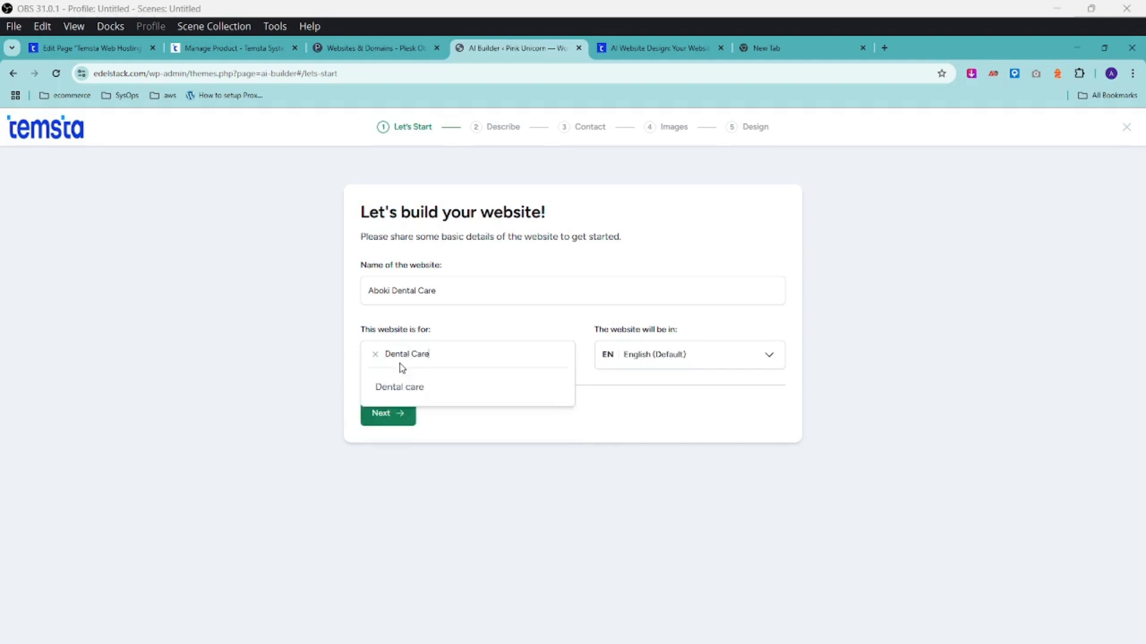
pyautogui.click(398, 388)
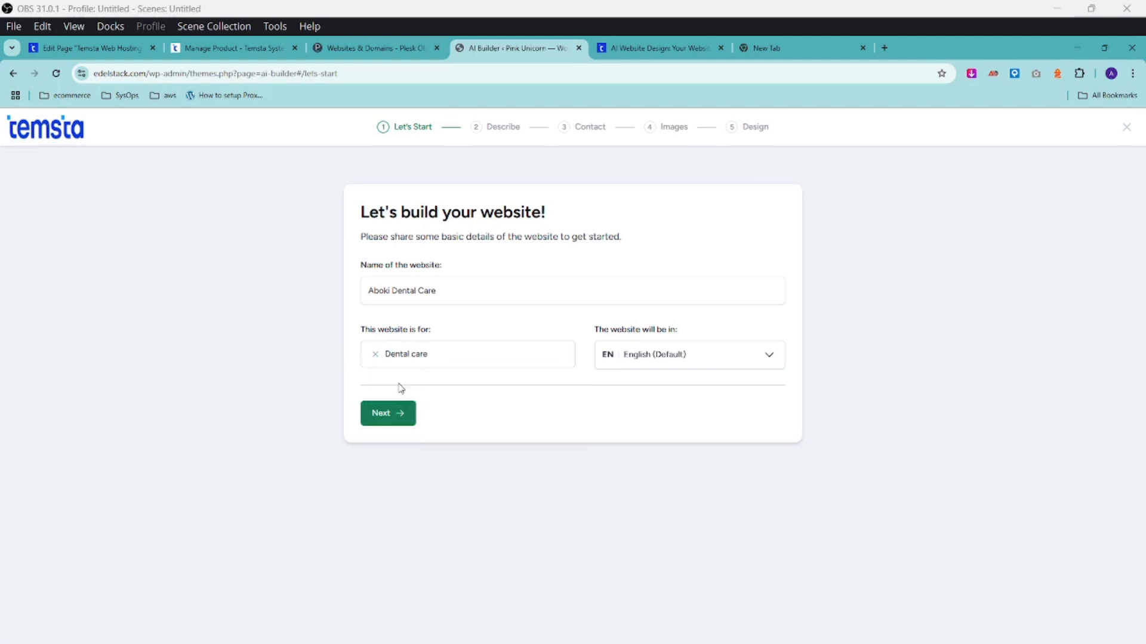
# Correct the founding year in the description, improve it with AI, and enter the phone number.
pyautogui.click(389, 414)
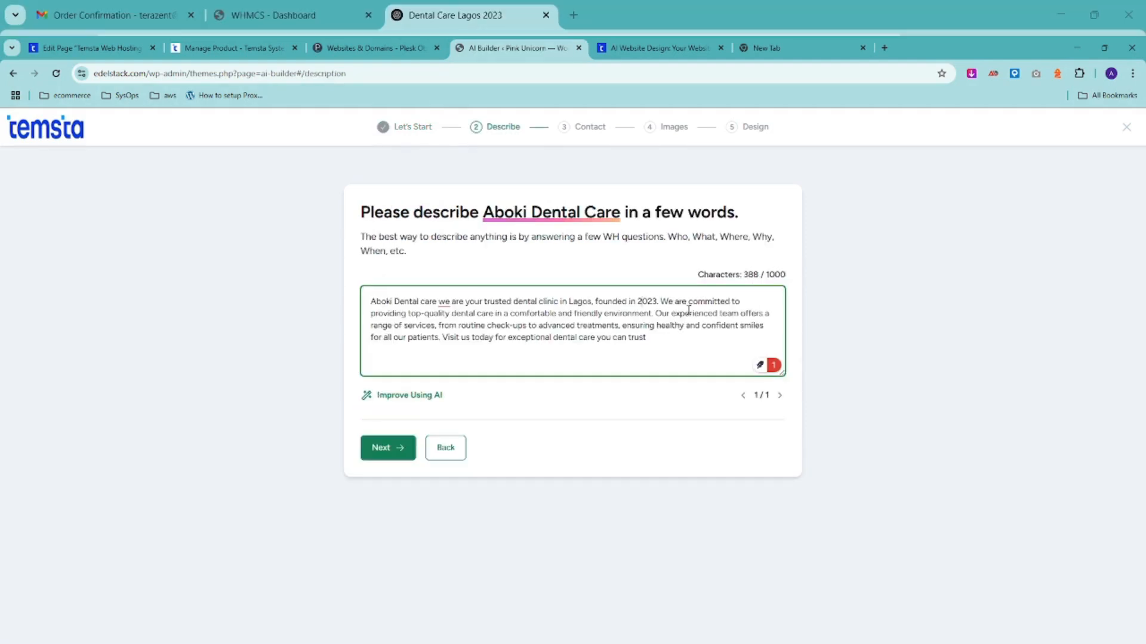
pyautogui.write('0')
pyautogui.press('Delete')
pyautogui.write('1')
pyautogui.press('Delete')
pyautogui.click(414, 396)
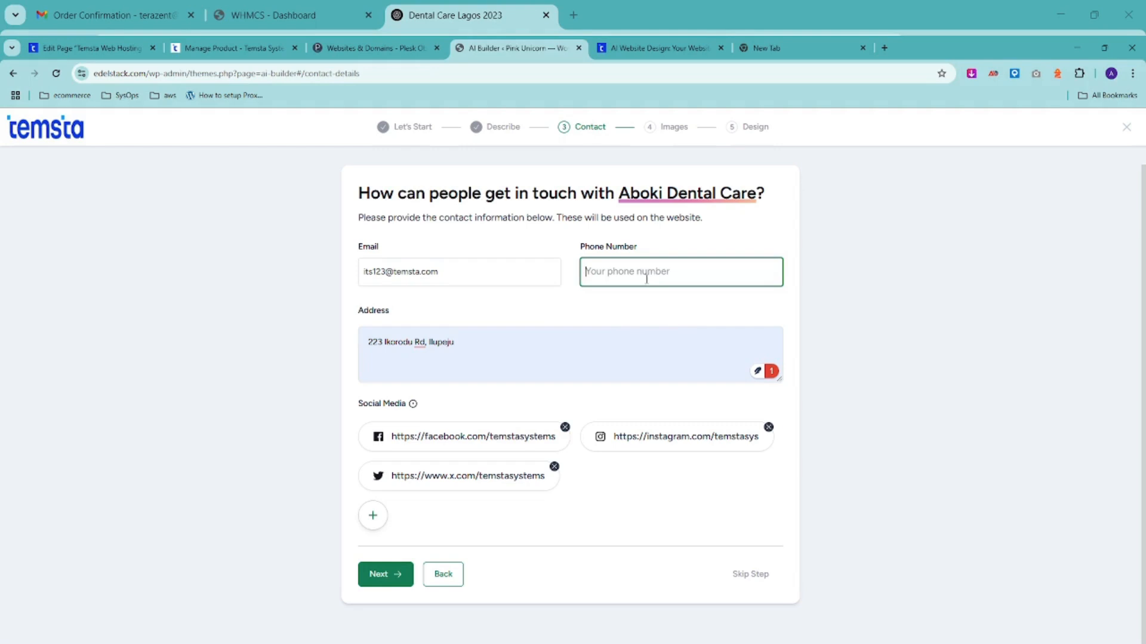
pyautogui.press('Tab')
# Select the dental chair, dental instruments and patient-with-shade-guide photos for the site.
pyautogui.click(379, 574)
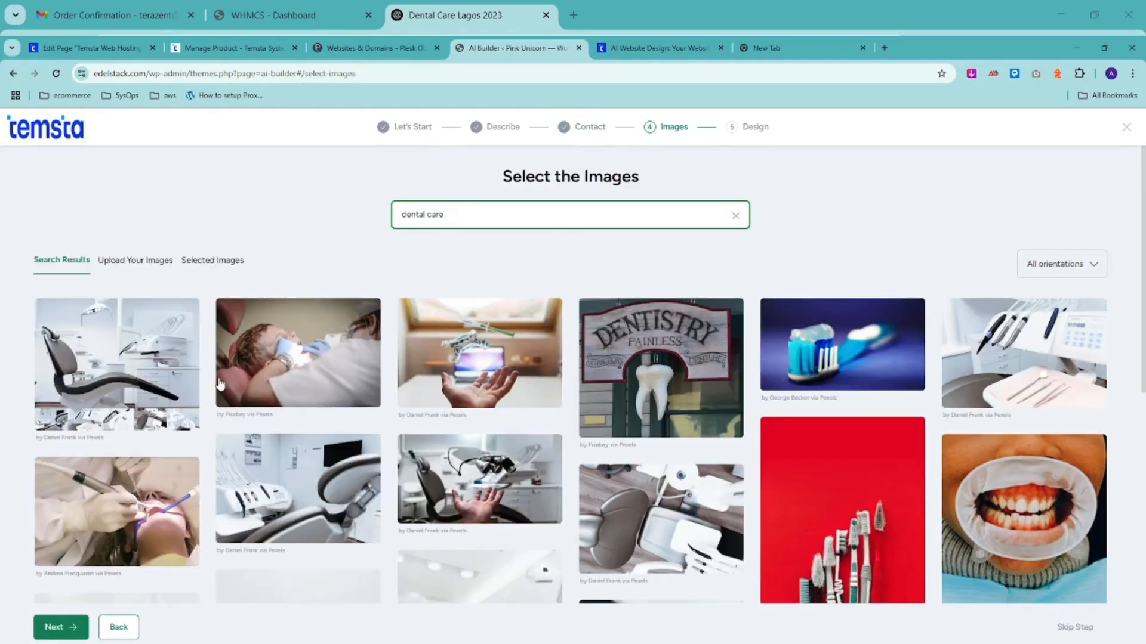
pyautogui.scroll(-1, 145, 342)
pyautogui.click(146, 342)
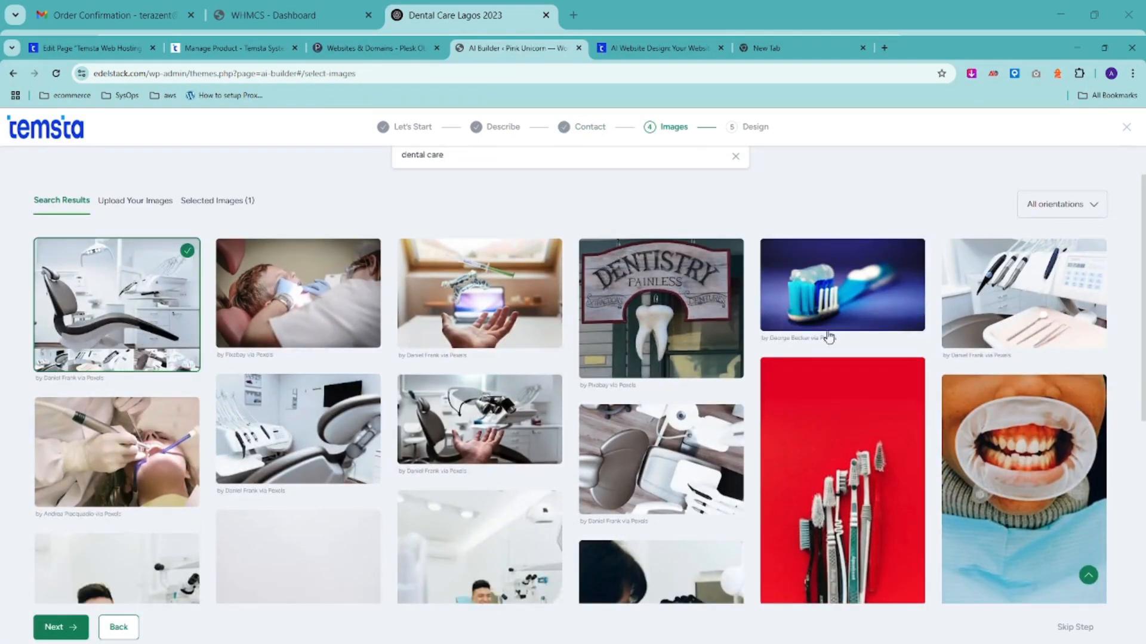
pyautogui.scroll(-1, 826, 332)
pyautogui.click(1044, 250)
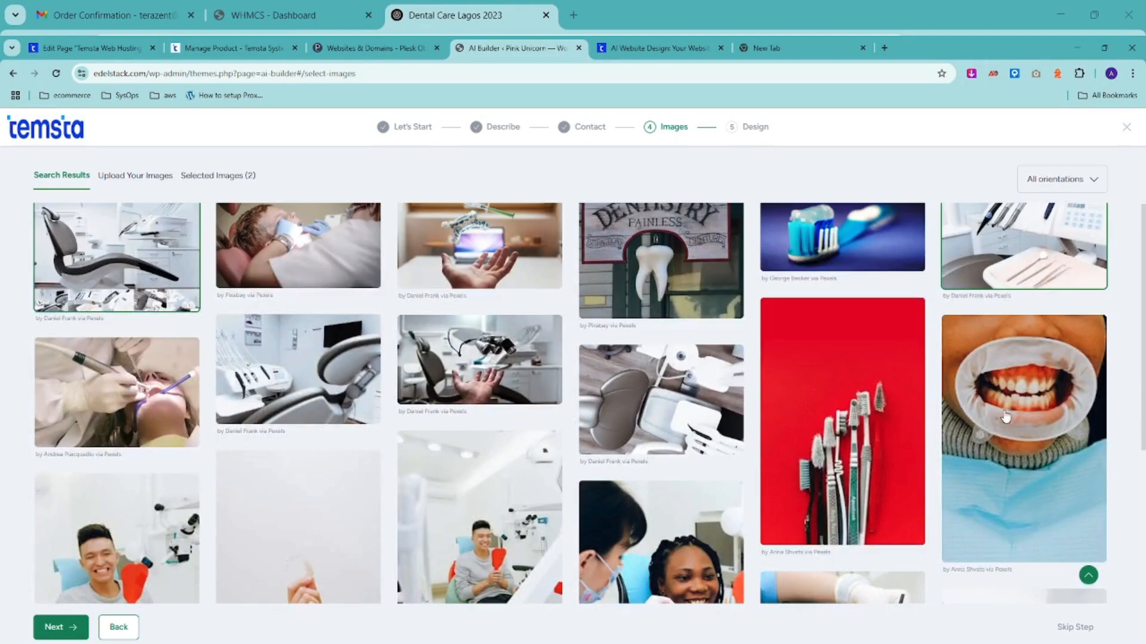
pyautogui.scroll(-1, 836, 432)
pyautogui.scroll(-1, 695, 412)
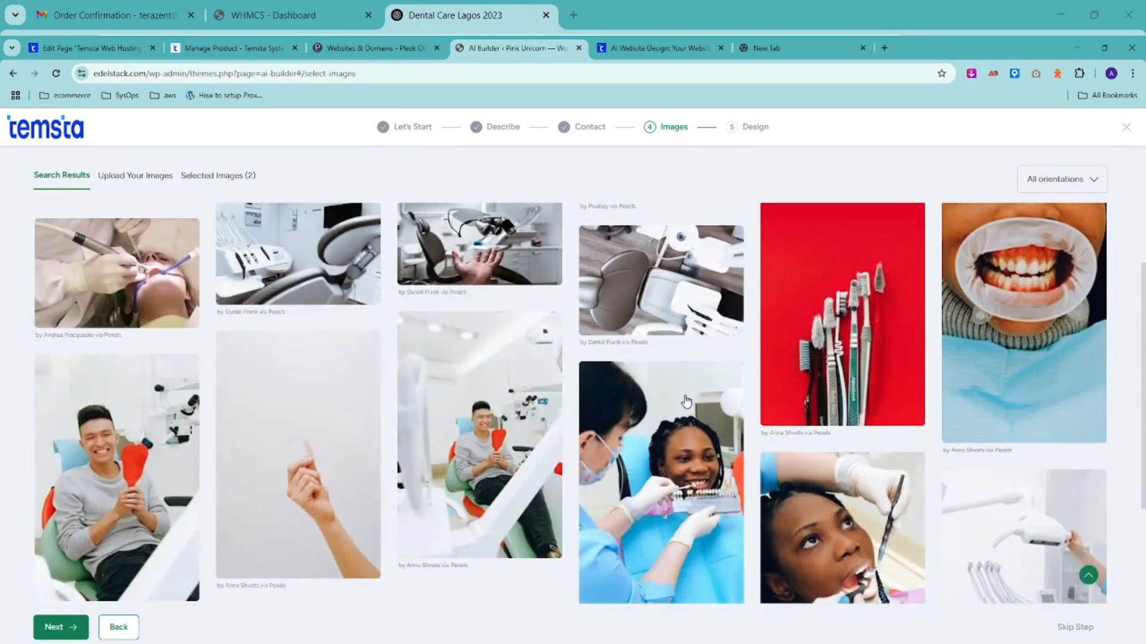
pyautogui.click(685, 430)
pyautogui.scroll(-4, 681, 434)
pyautogui.scroll(3, 286, 379)
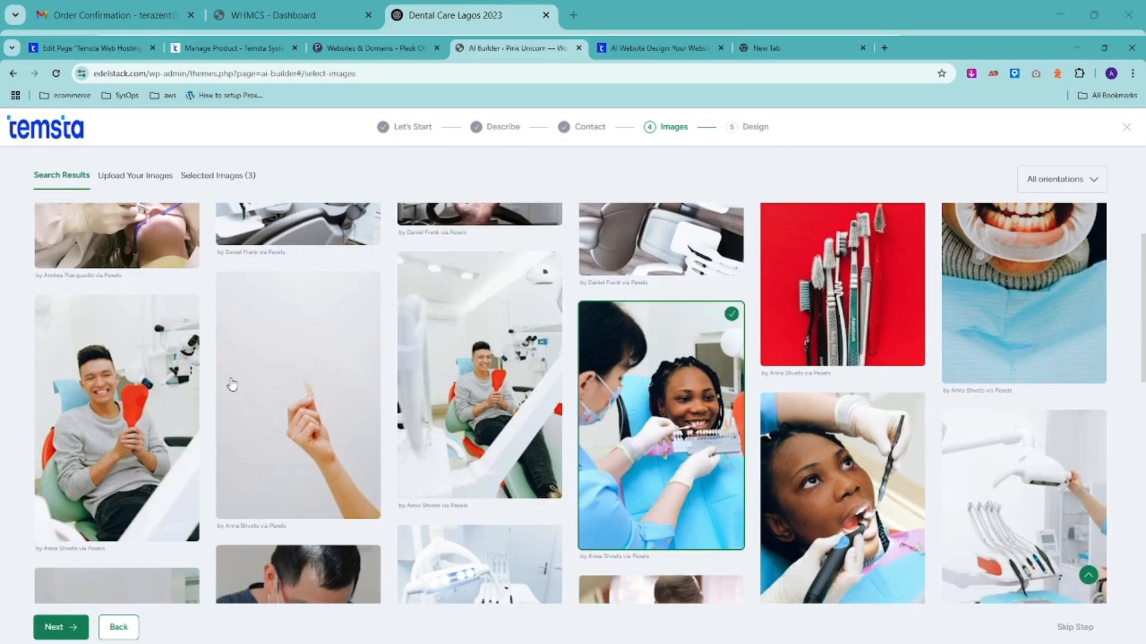
pyautogui.scroll(-10, 237, 382)
pyautogui.scroll(-15, 585, 399)
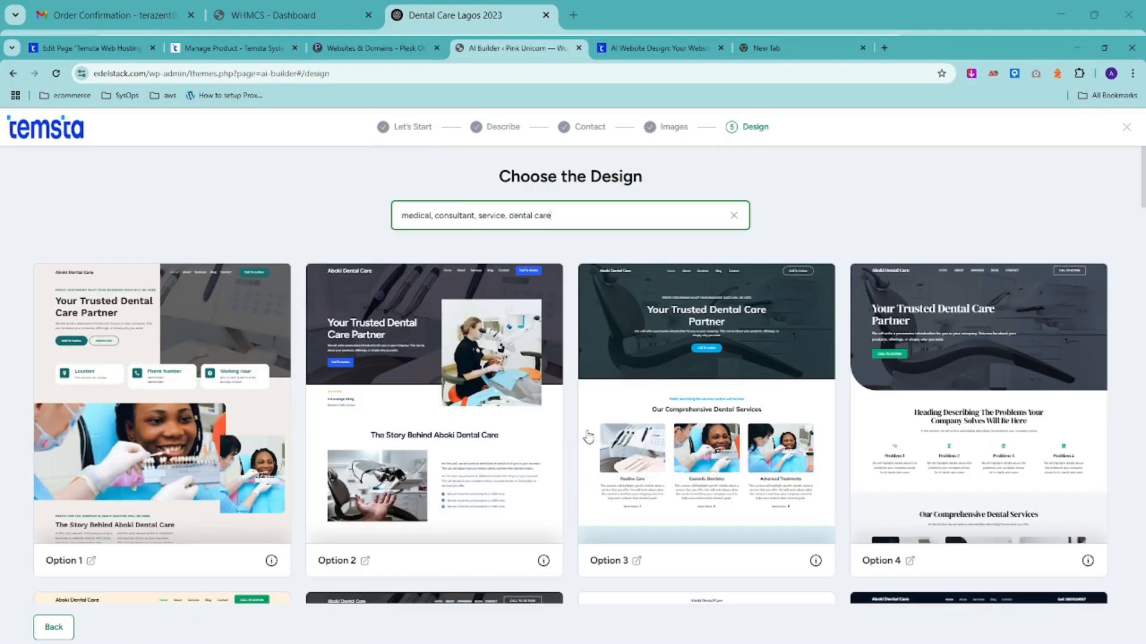
# Scroll down through the Aboki Dental Care layout options in the design grid.
pyautogui.scroll(-4, 695, 437)
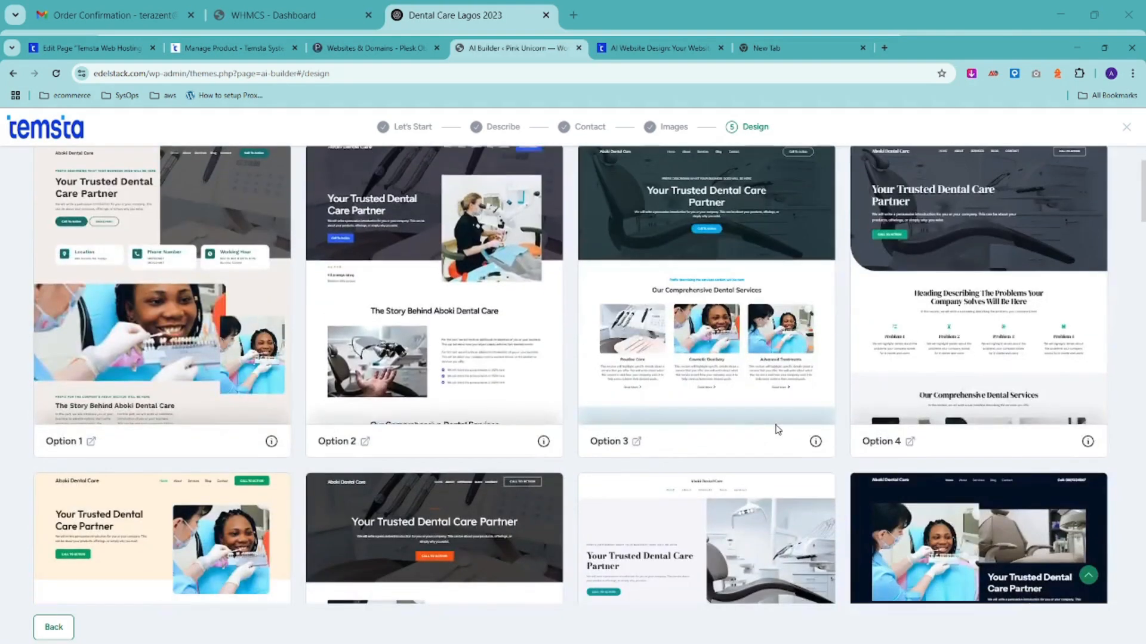
pyautogui.scroll(-1, 777, 430)
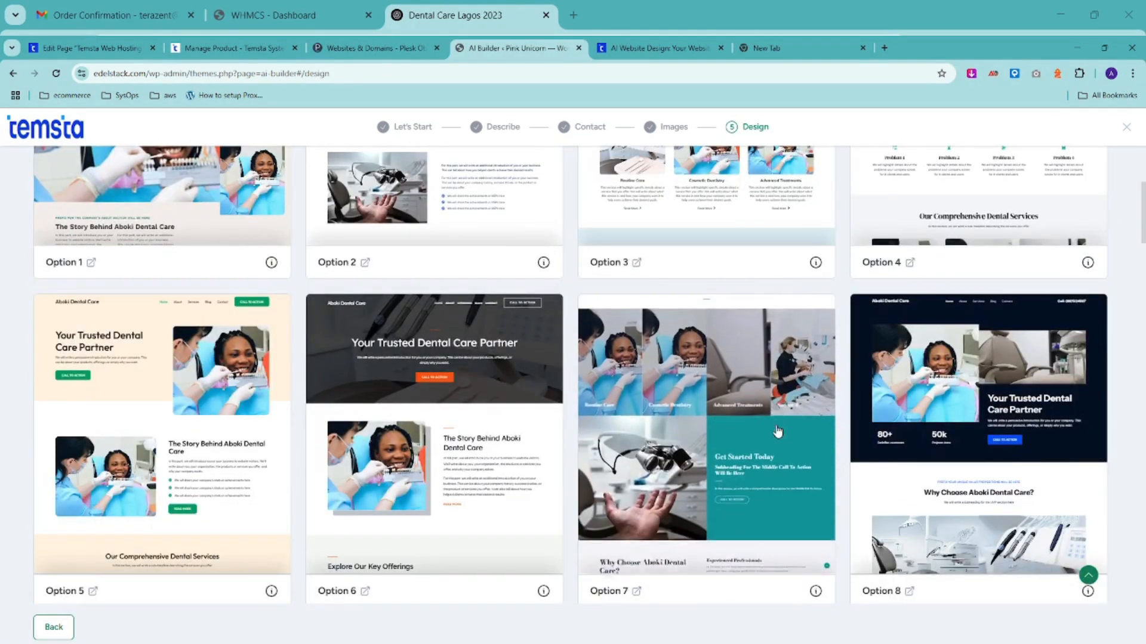
pyautogui.scroll(-4, 776, 430)
pyautogui.scroll(-2, 776, 431)
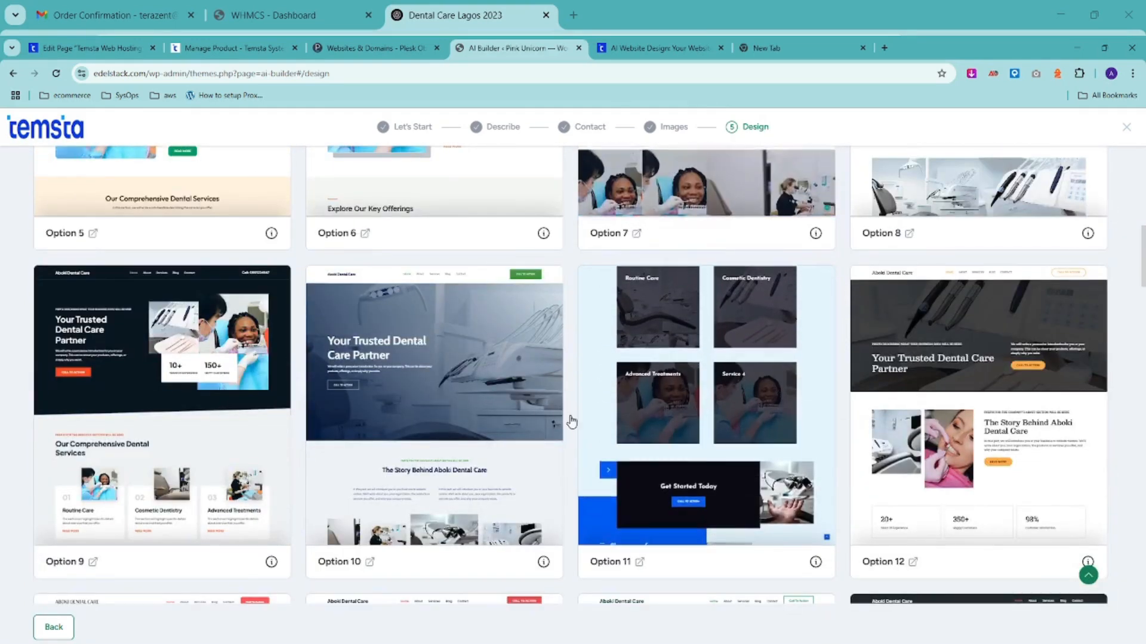
pyautogui.scroll(-3, 435, 425)
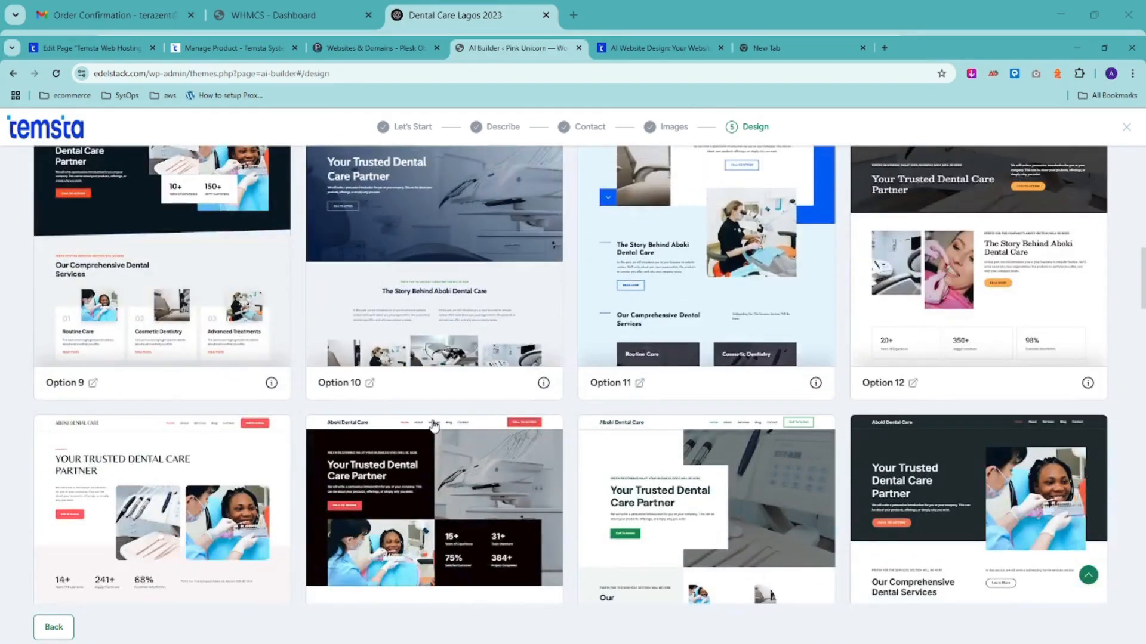
pyautogui.scroll(-3, 434, 425)
pyautogui.scroll(-7, 434, 426)
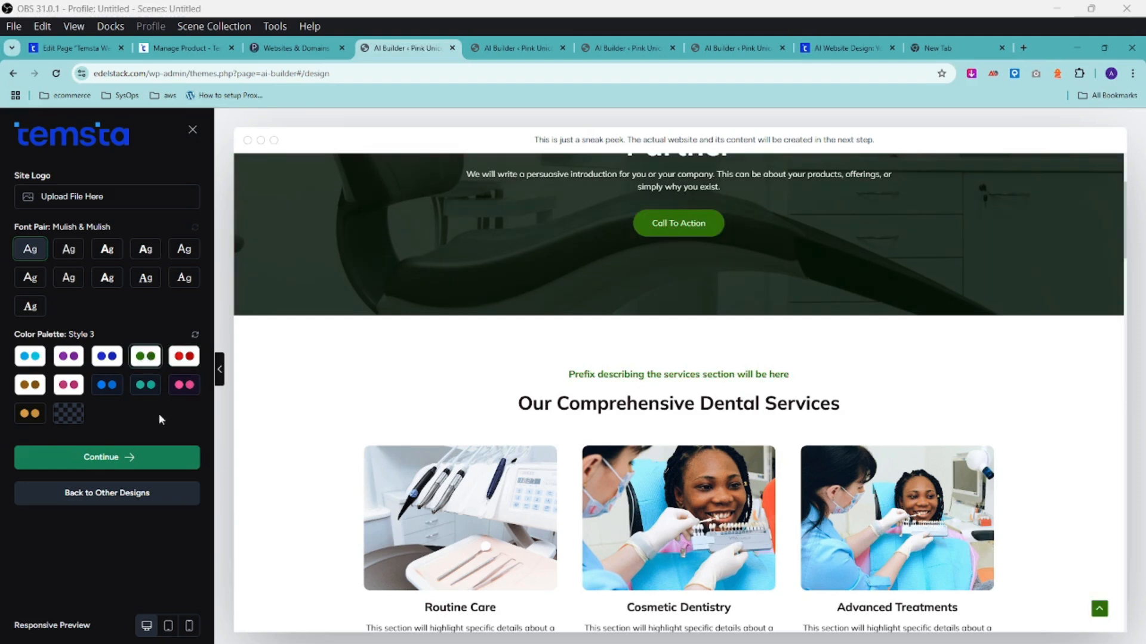
# Try the teal palette, revert to the Original blue palette, and proceed to Select features.
pyautogui.click(145, 385)
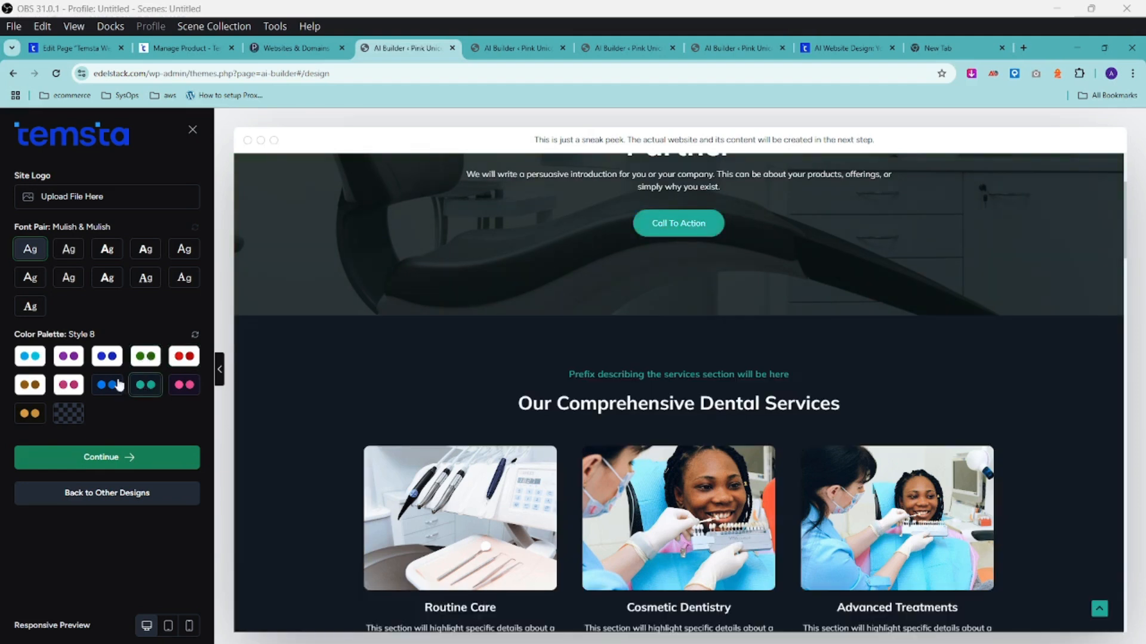
pyautogui.click(30, 359)
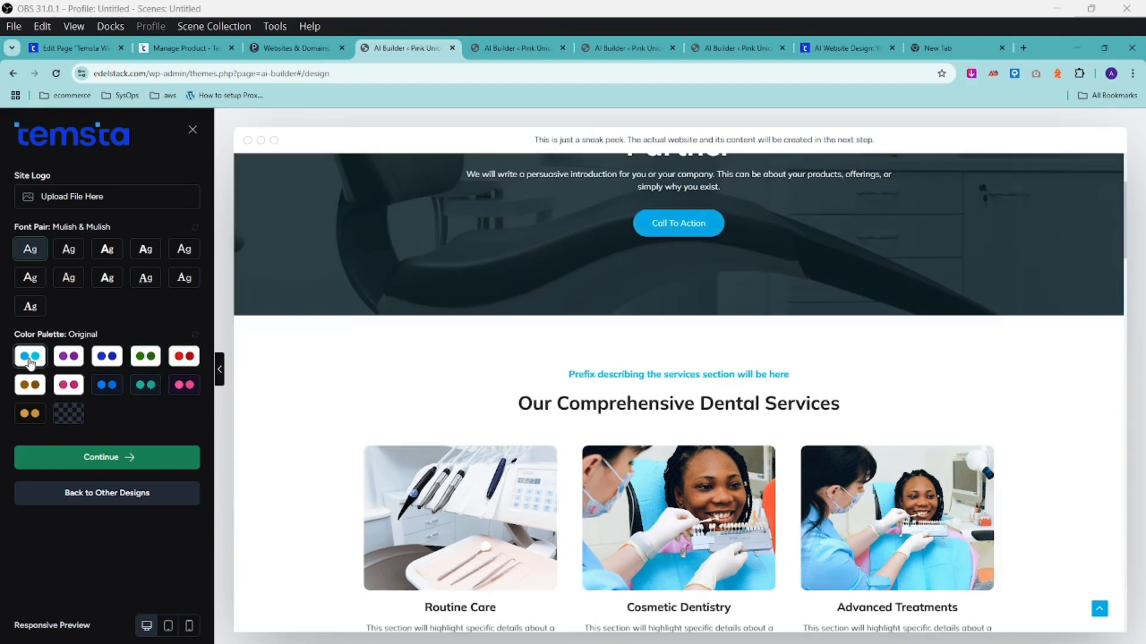
pyautogui.scroll(3, 507, 379)
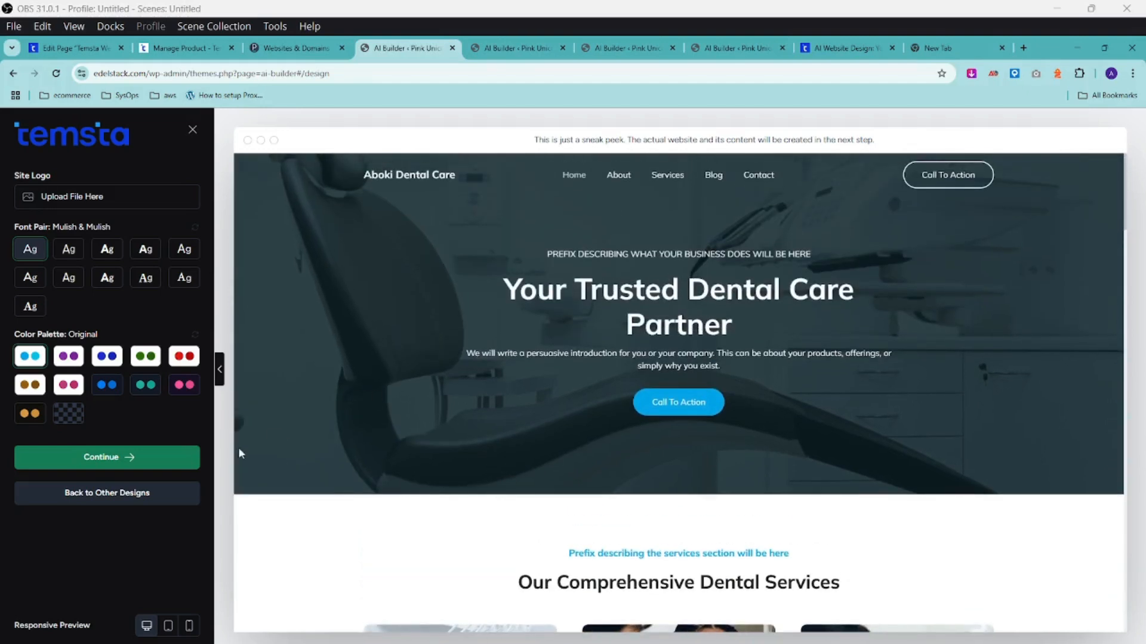
pyautogui.click(100, 459)
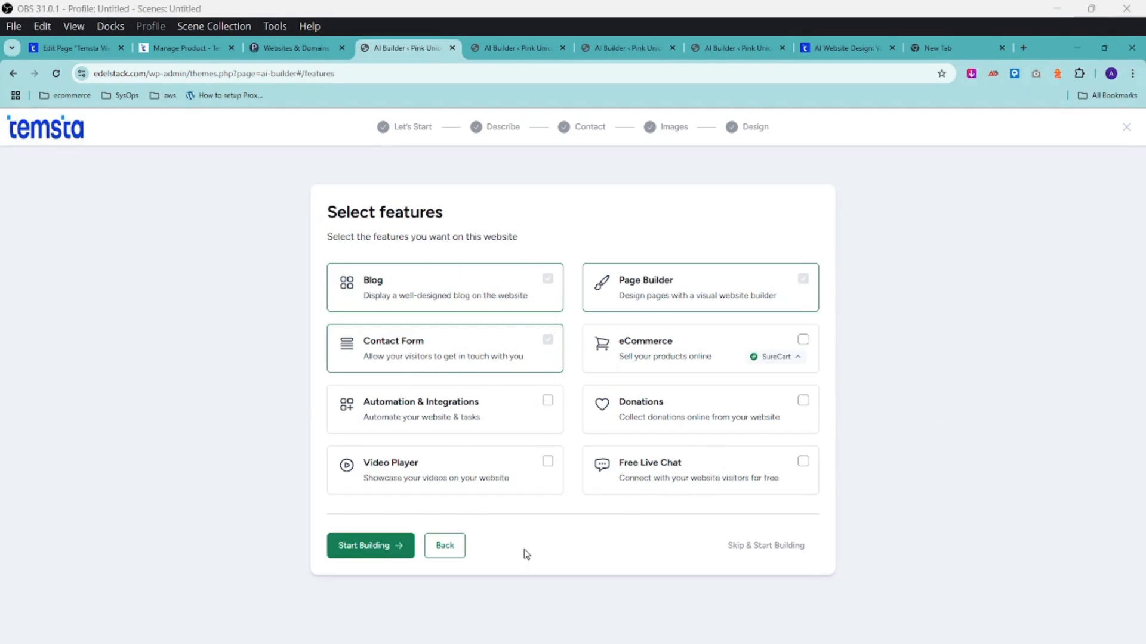
# Start building the Aboki Dental Care site and wait for its WordPress dashboard to load.
pyautogui.click(383, 553)
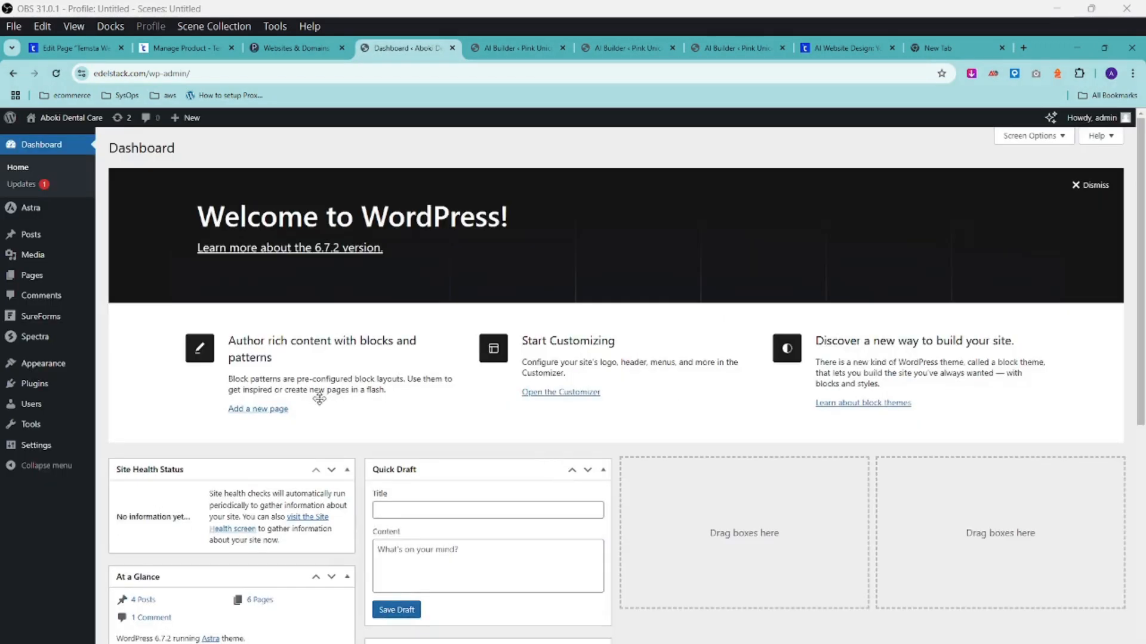
# Save Post name as the permalink structure, then open the live Aboki Dental Care site.
pyautogui.click(36, 448)
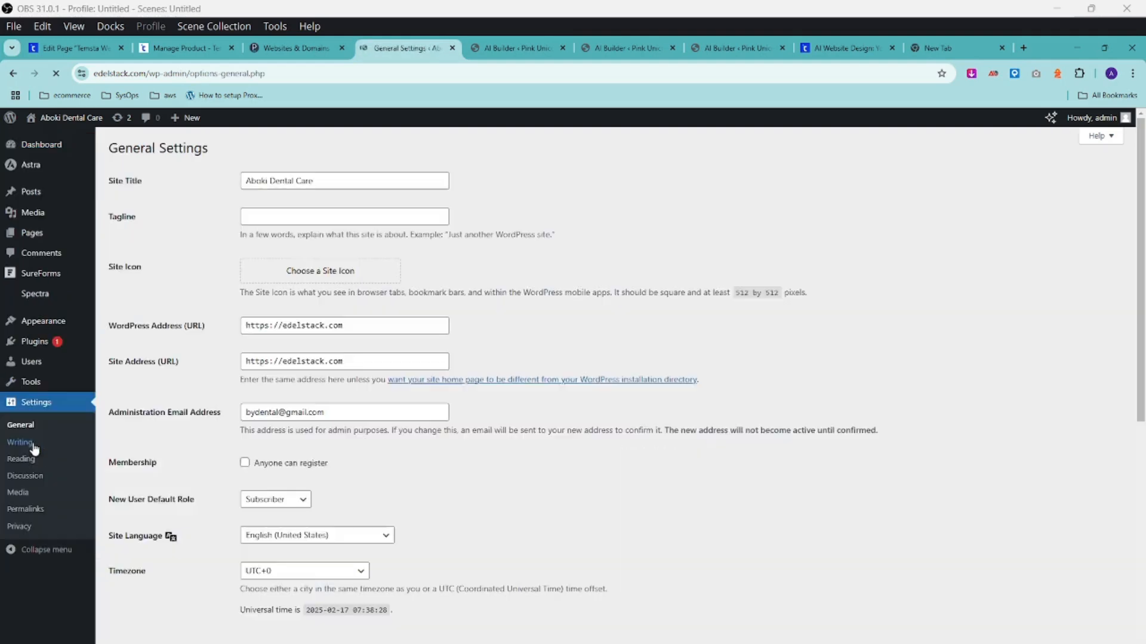
pyautogui.scroll(-1, 225, 399)
pyautogui.scroll(-5, 226, 399)
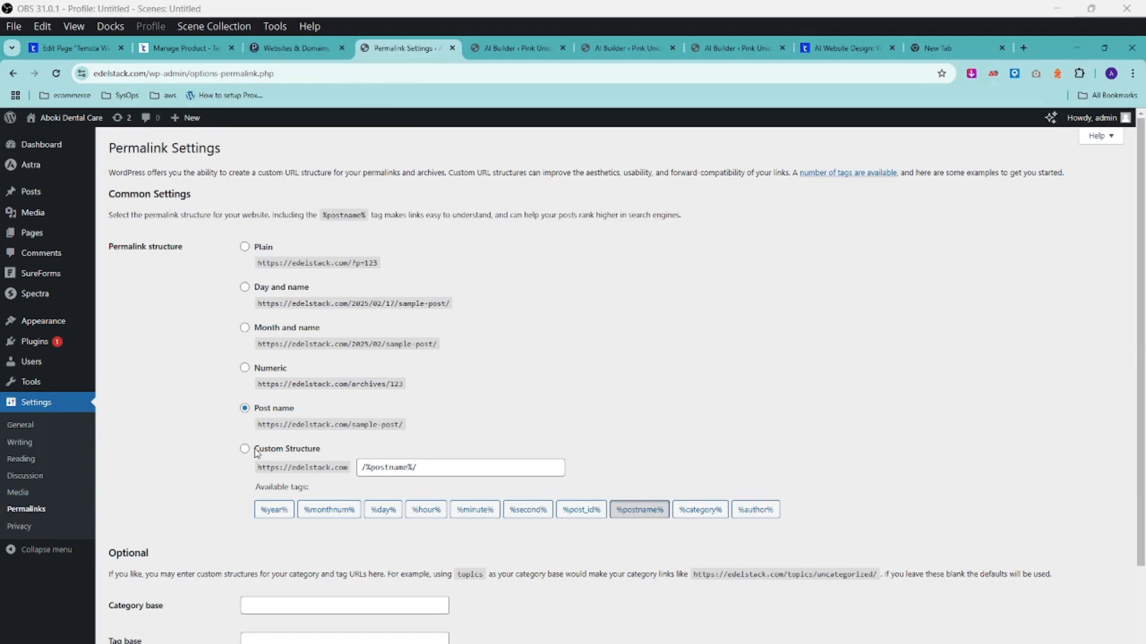
pyautogui.scroll(-2, 241, 460)
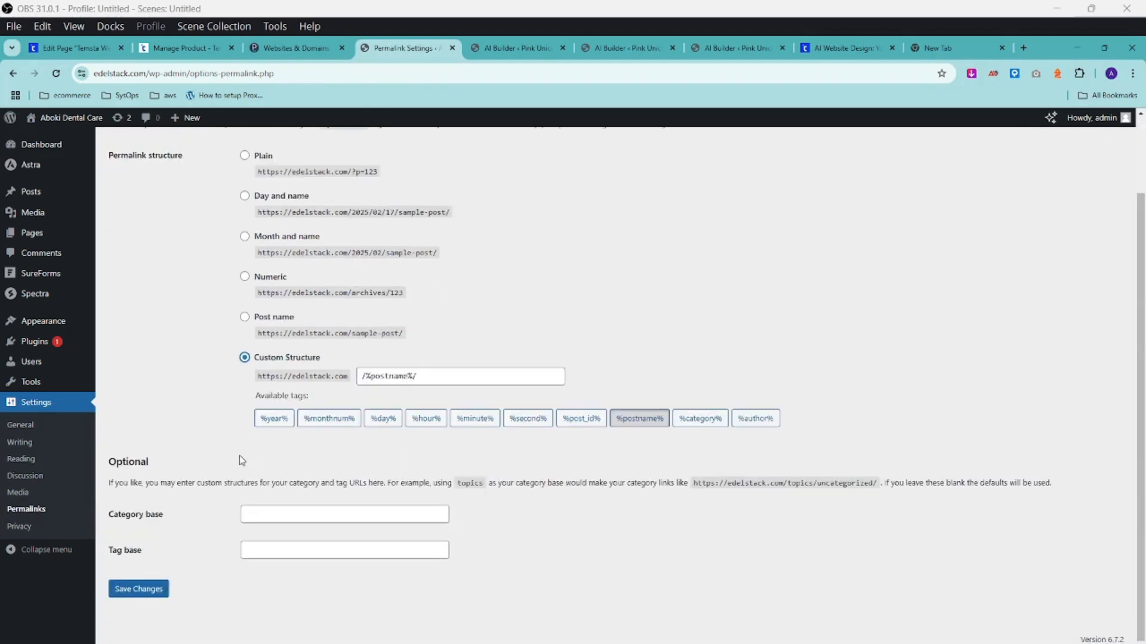
pyautogui.click(136, 591)
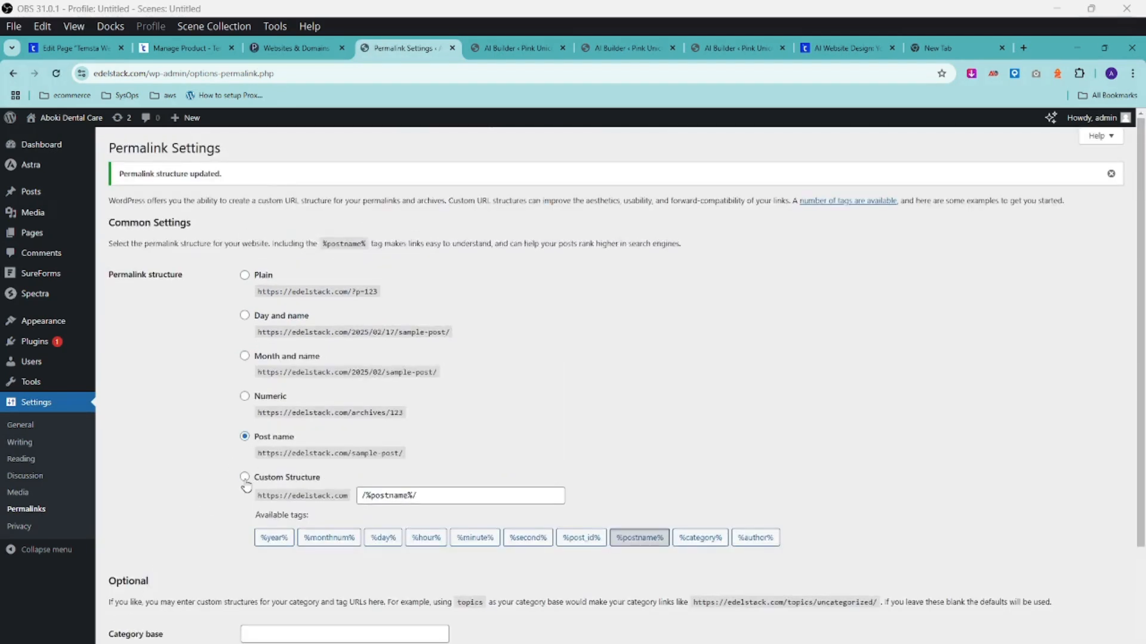
pyautogui.scroll(-2, 246, 488)
pyautogui.click(132, 592)
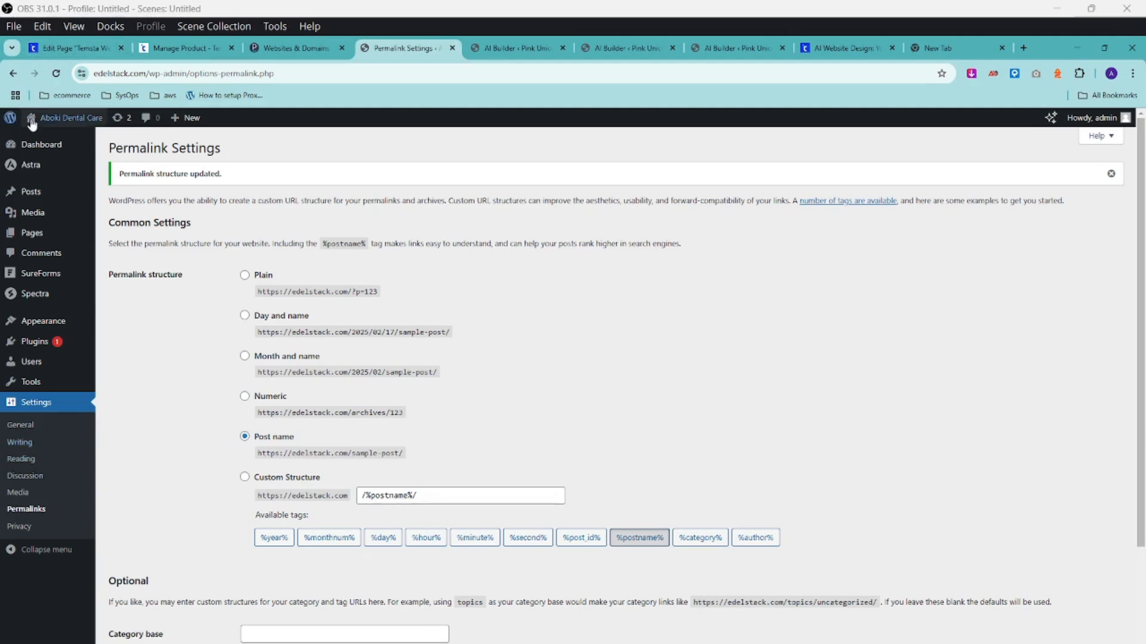
pyautogui.moveTo(45, 118)
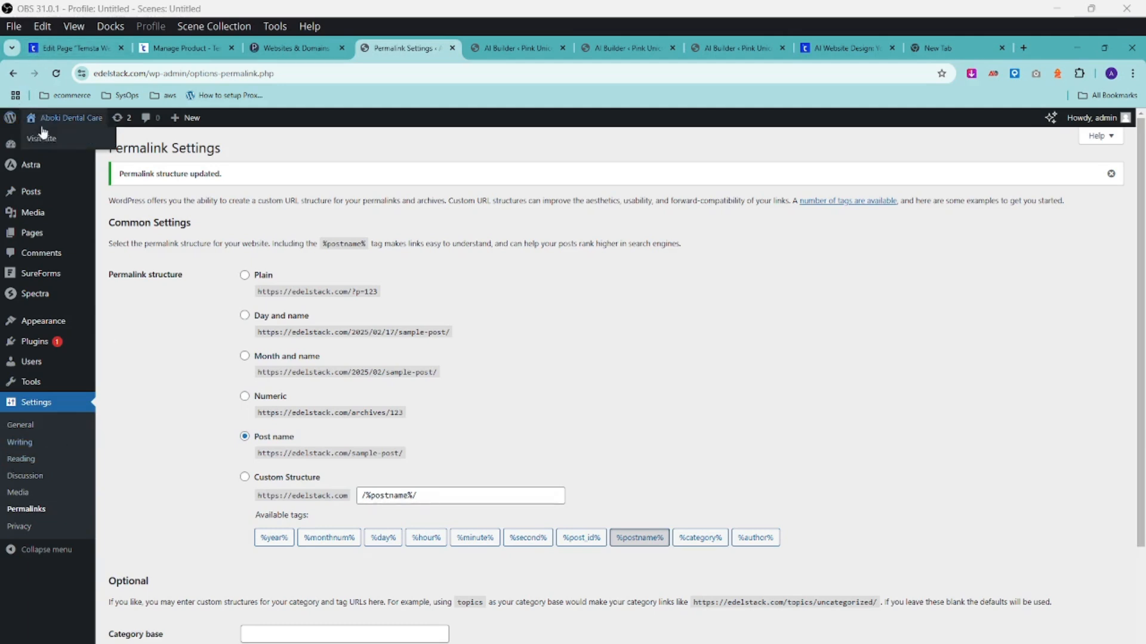
pyautogui.click(67, 153)
# In the live site tab, scroll through the homepage's services, story, gallery and reviews, then back to the top.
pyautogui.click(561, 49)
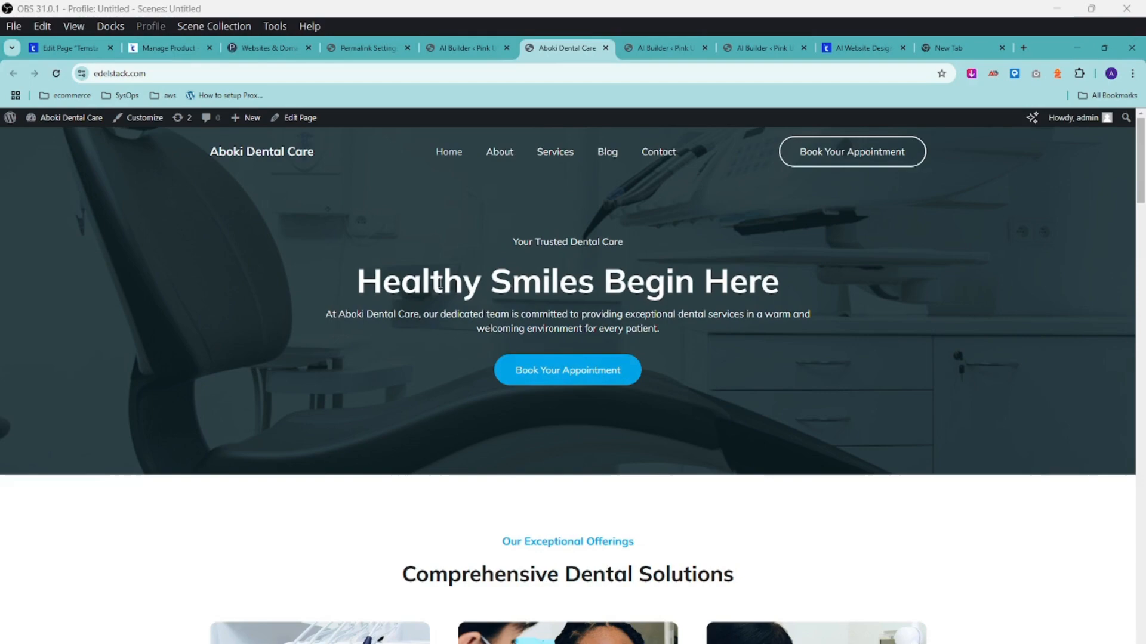
pyautogui.scroll(-10, 447, 265)
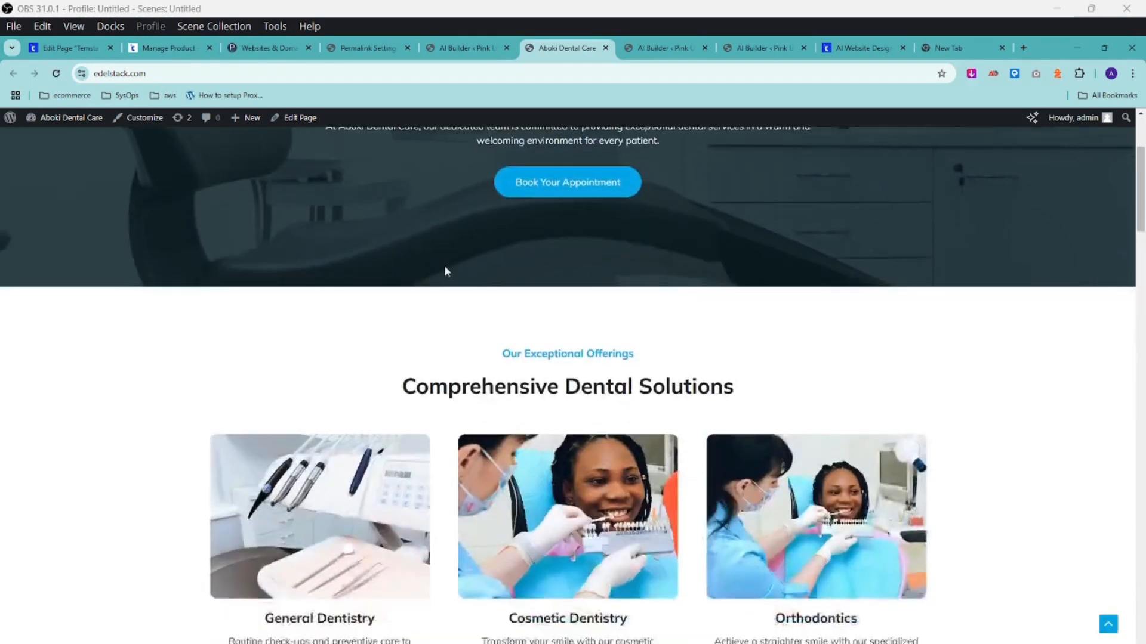
pyautogui.scroll(-15, 447, 271)
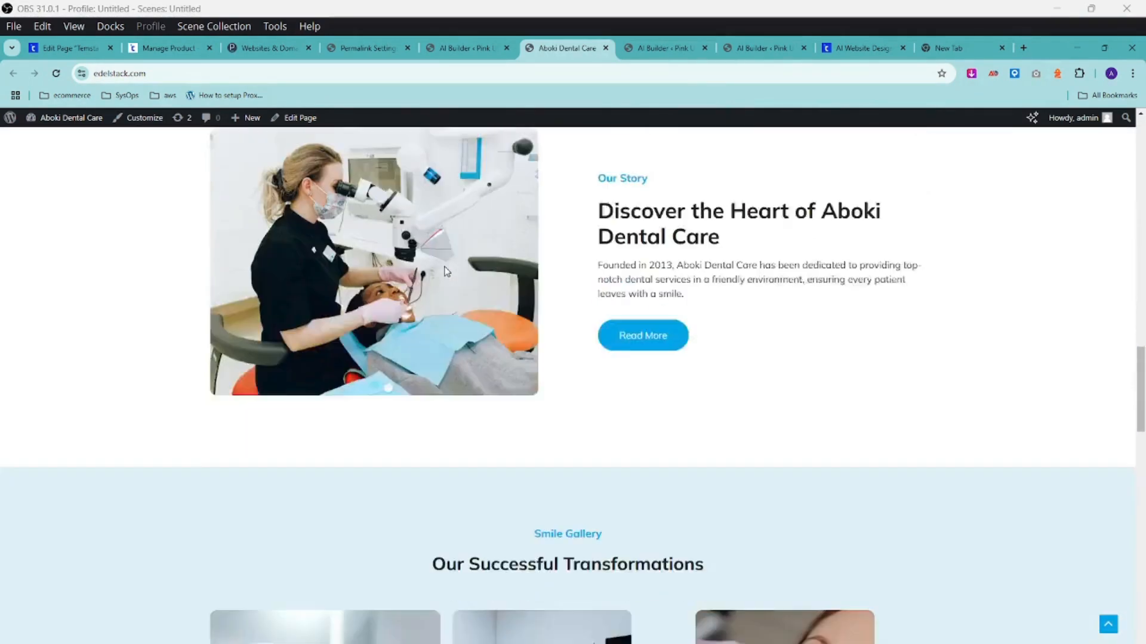
pyautogui.scroll(-10, 443, 268)
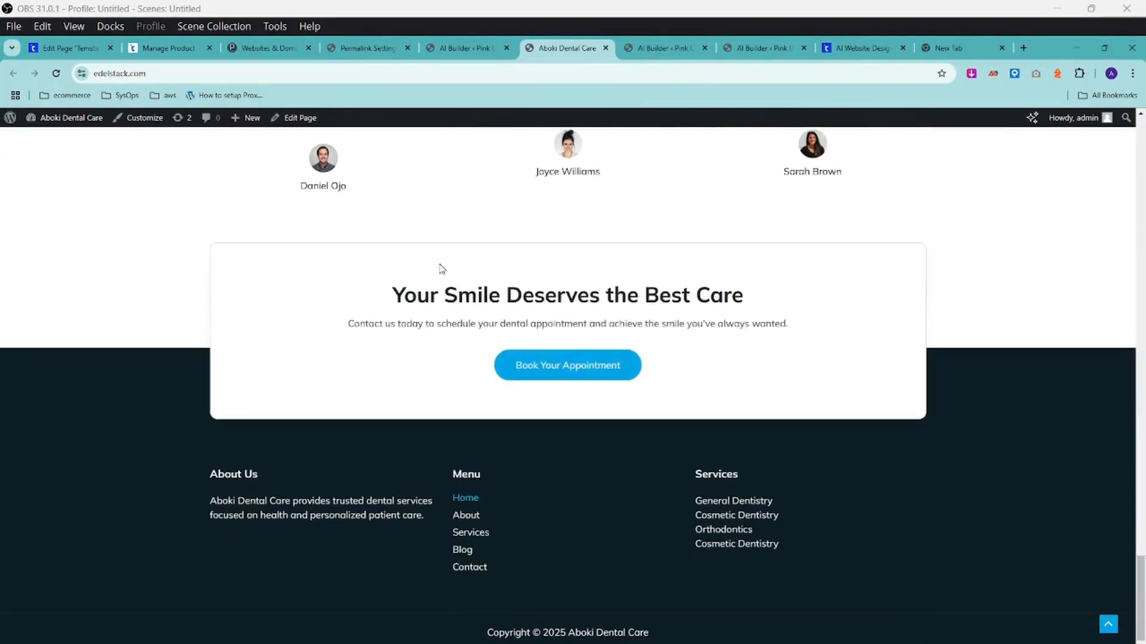
pyautogui.scroll(12, 442, 268)
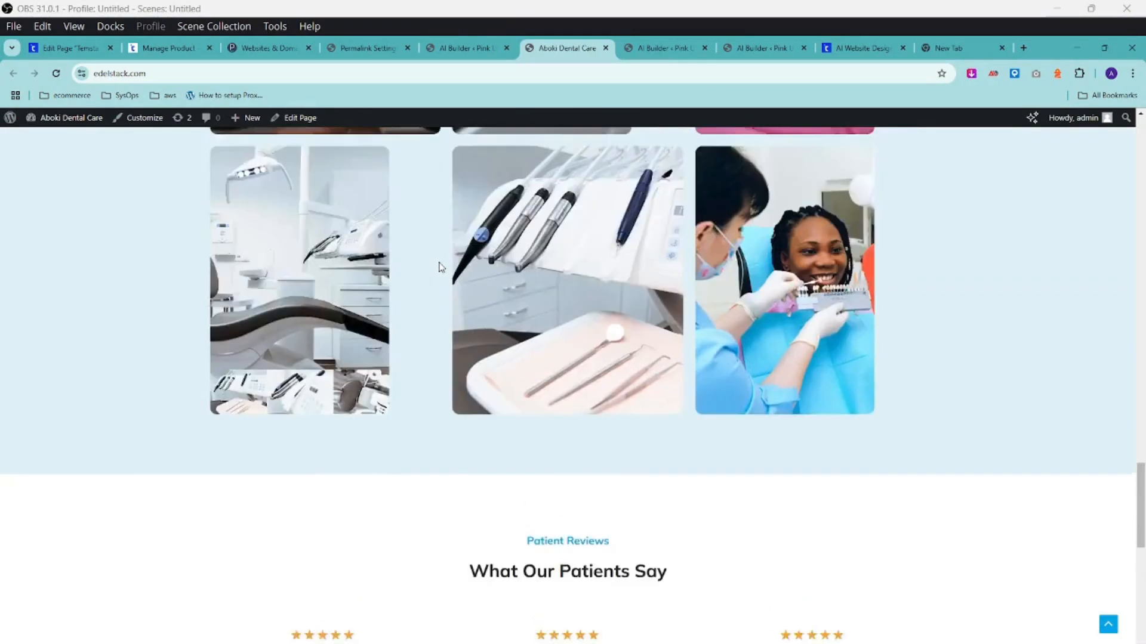
pyautogui.scroll(12, 439, 269)
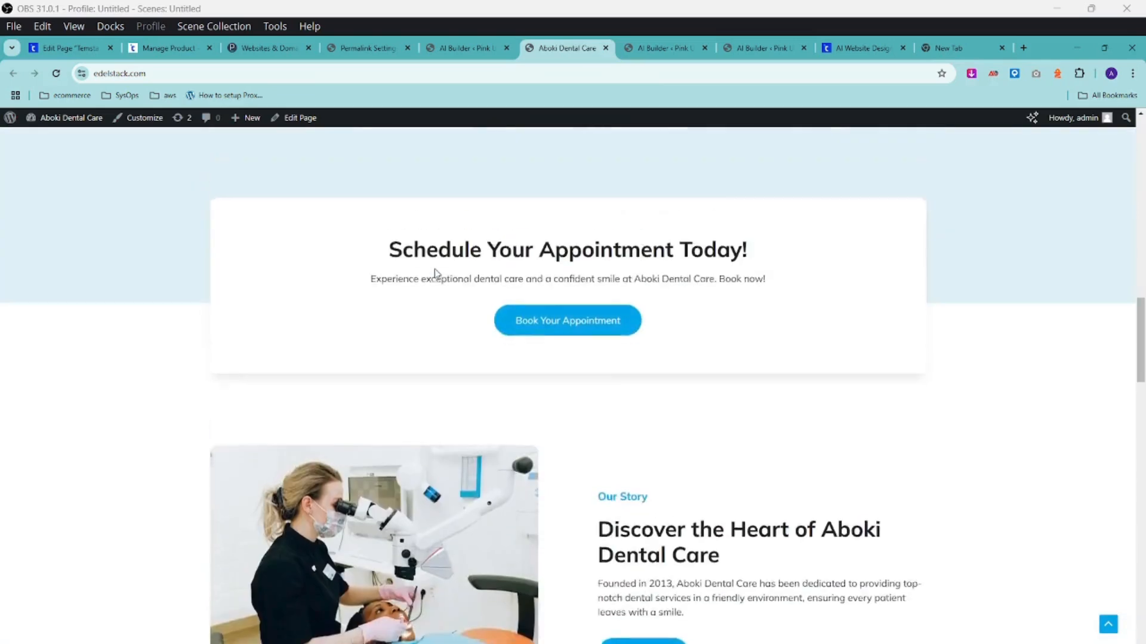
pyautogui.scroll(12, 433, 280)
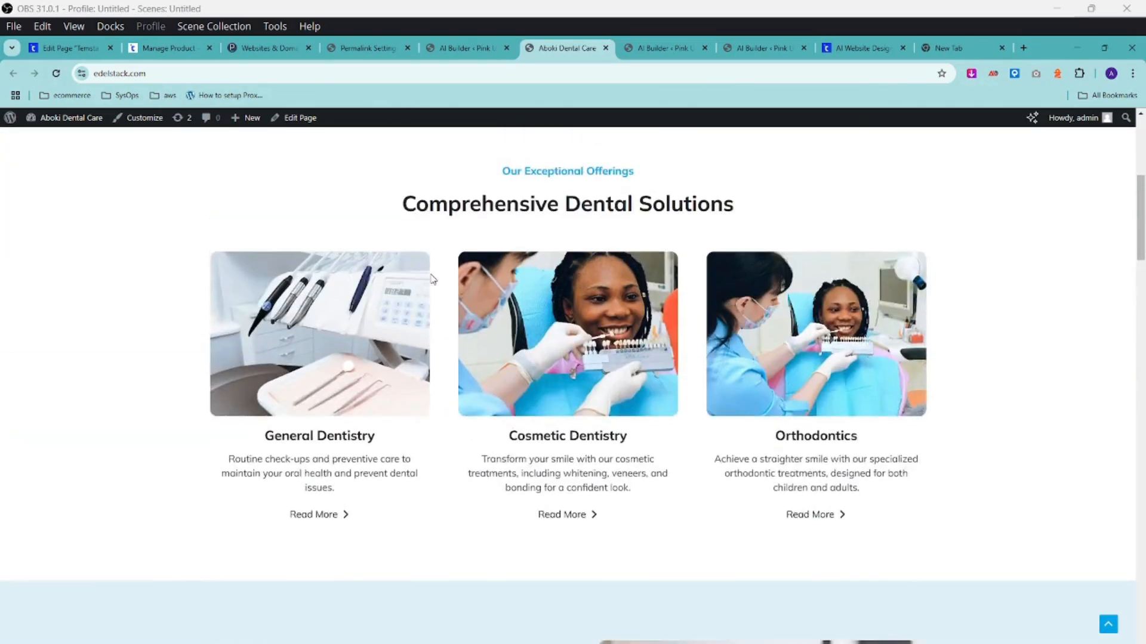